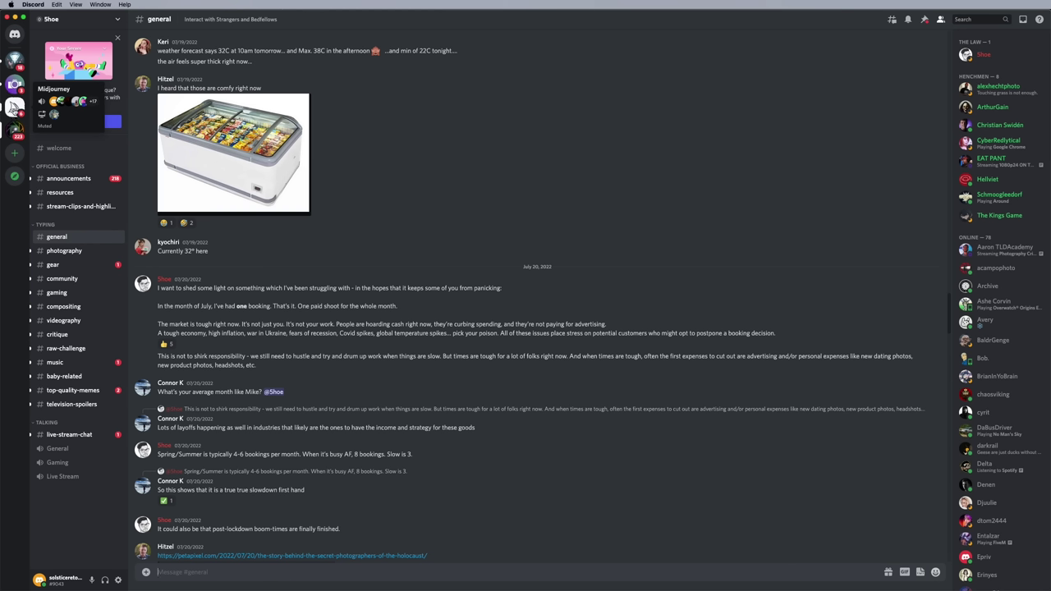
- Open the Midjourney Discord server's Home page from midjourney.com and select the site address
click(14, 106)
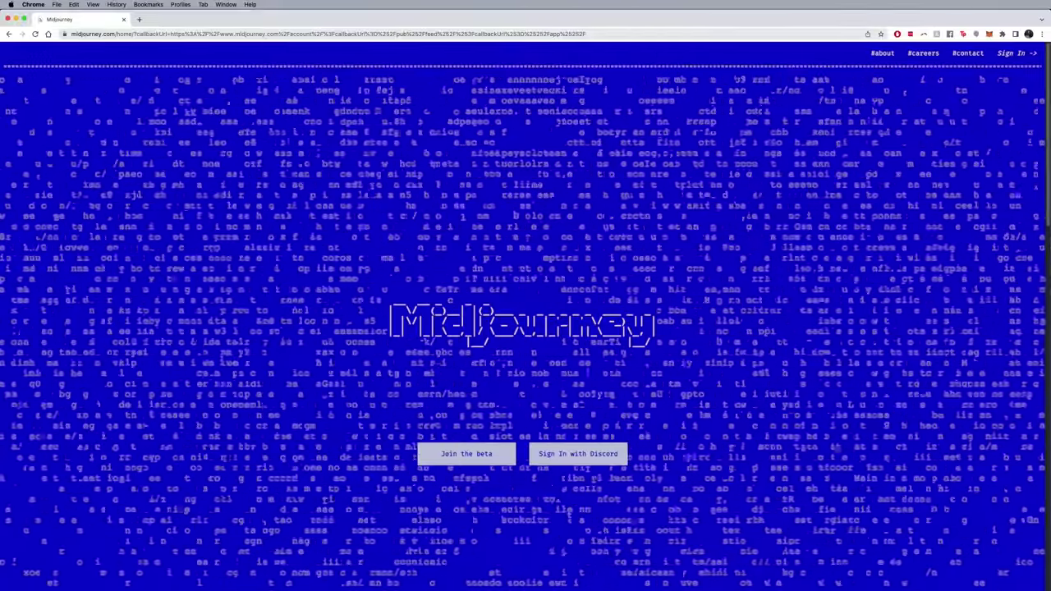
drag(116, 33, 71, 34)
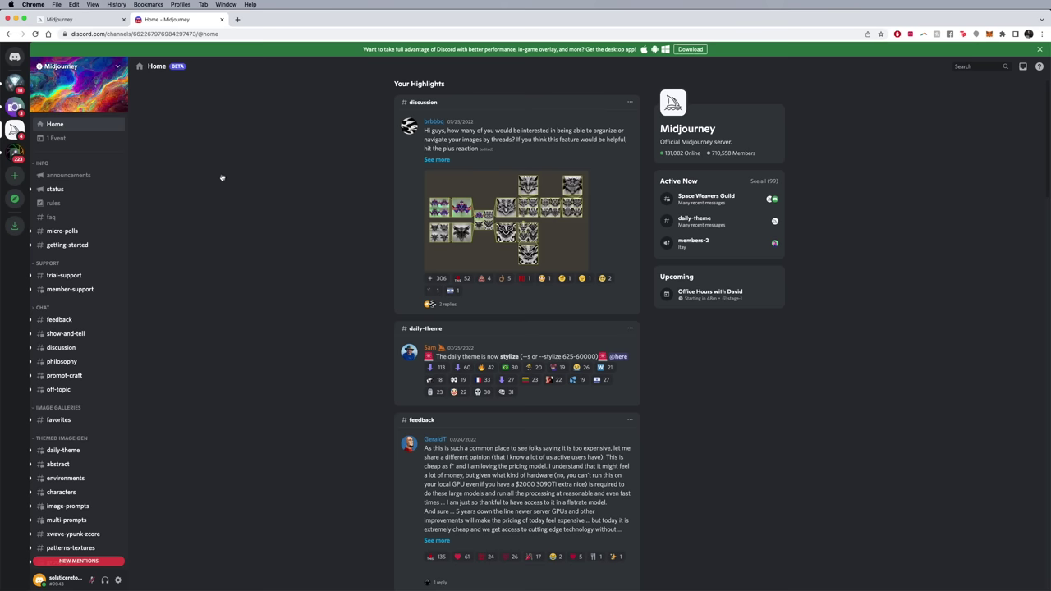
- Return to the Midjourney server Home in Chrome and scroll the sidebar to channels general-1 to general-20
key(super+Tab)
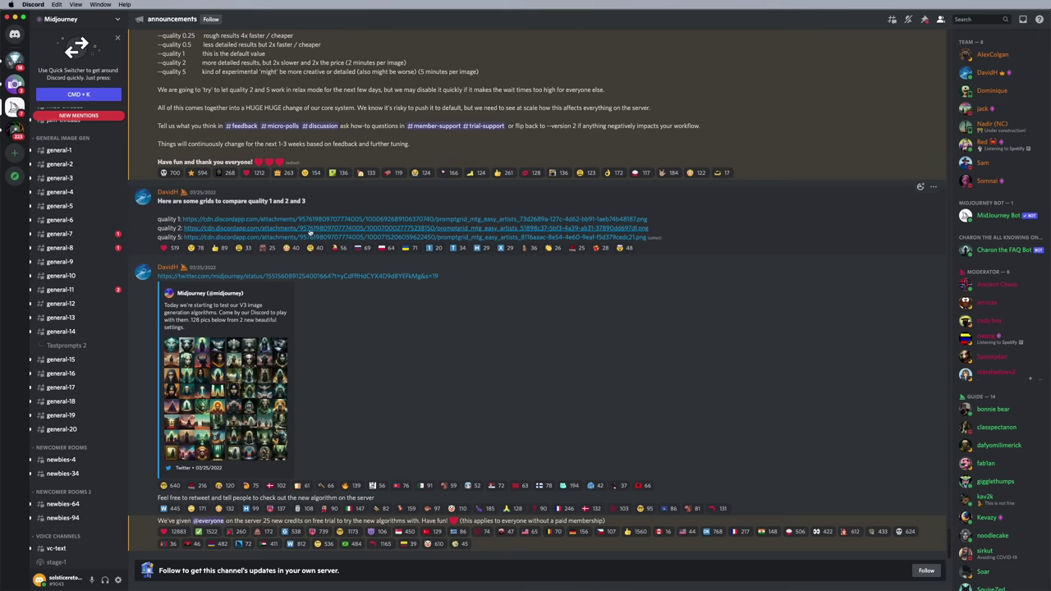
mouse_move(101, 277)
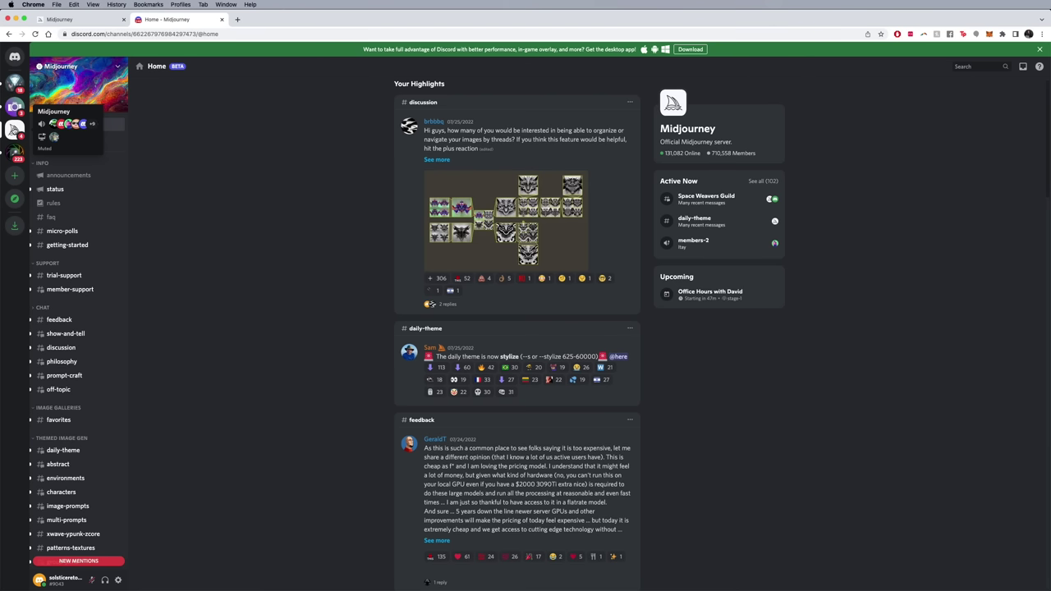
click(14, 129)
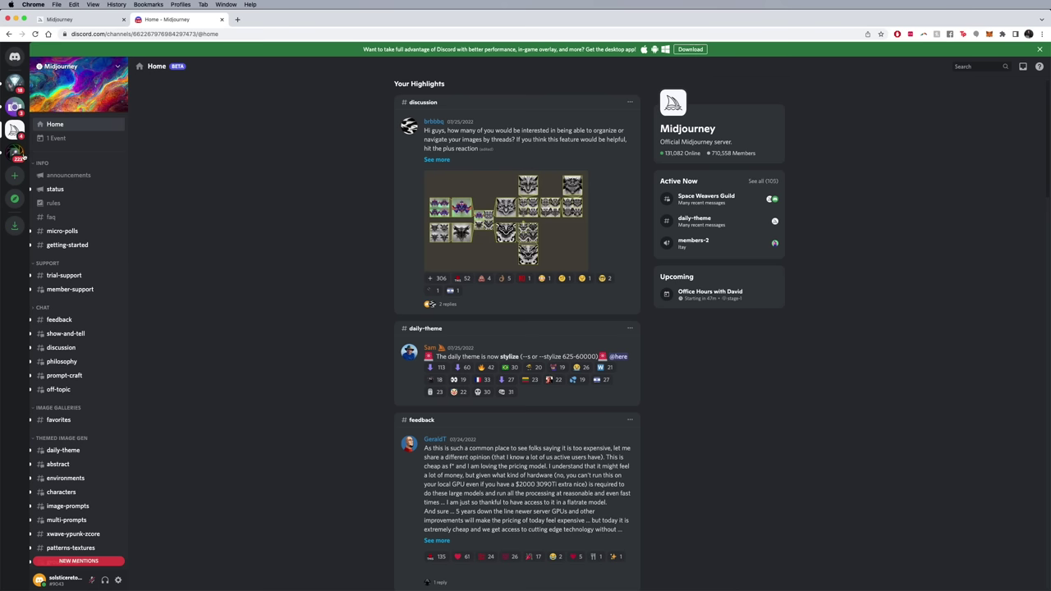
scroll(49, 321, down, 1)
mouse_move(49, 319)
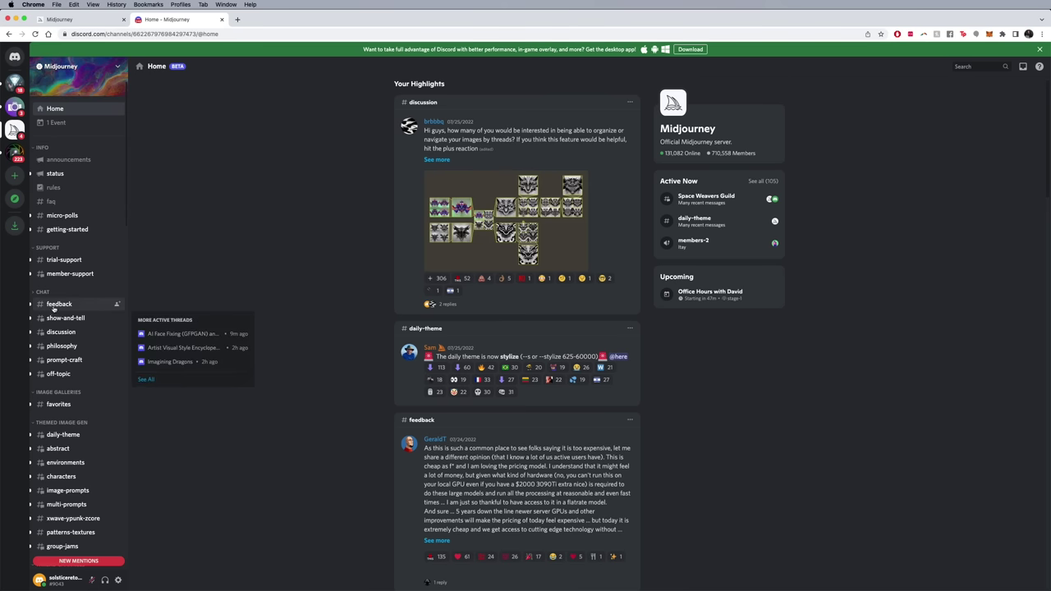
scroll(49, 320, down, 2)
scroll(49, 386, down, 10)
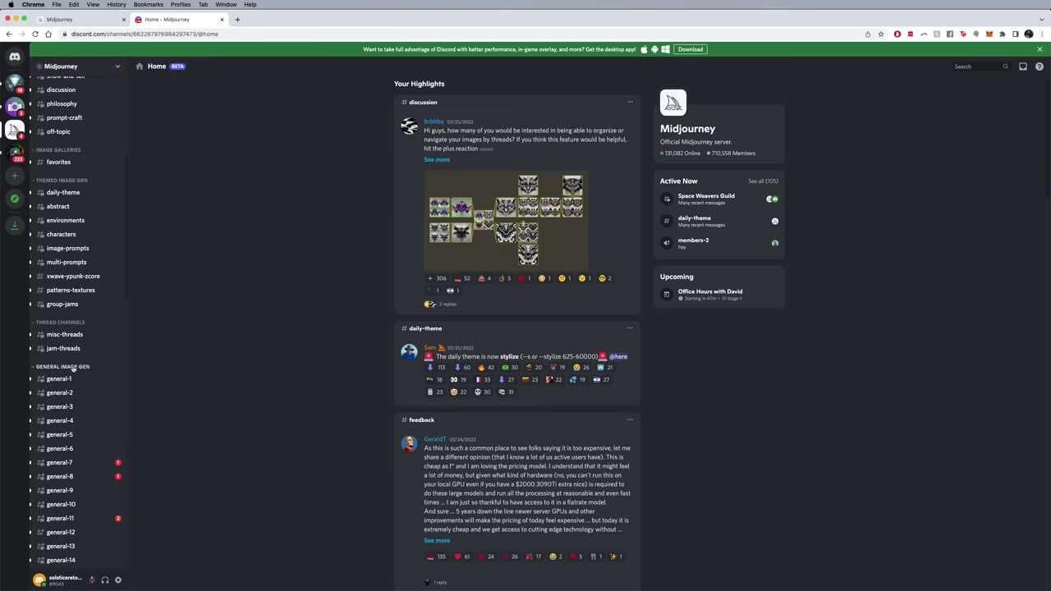
scroll(60, 374, down, 10)
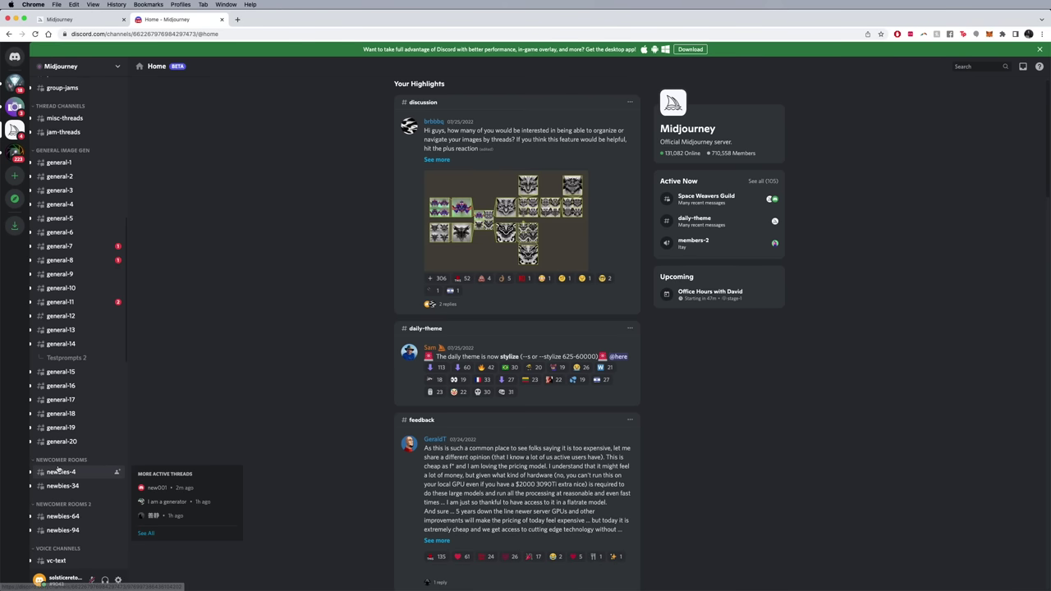
- Open #general-9 and scroll to its newest Midjourney Bot image generations
click(61, 280)
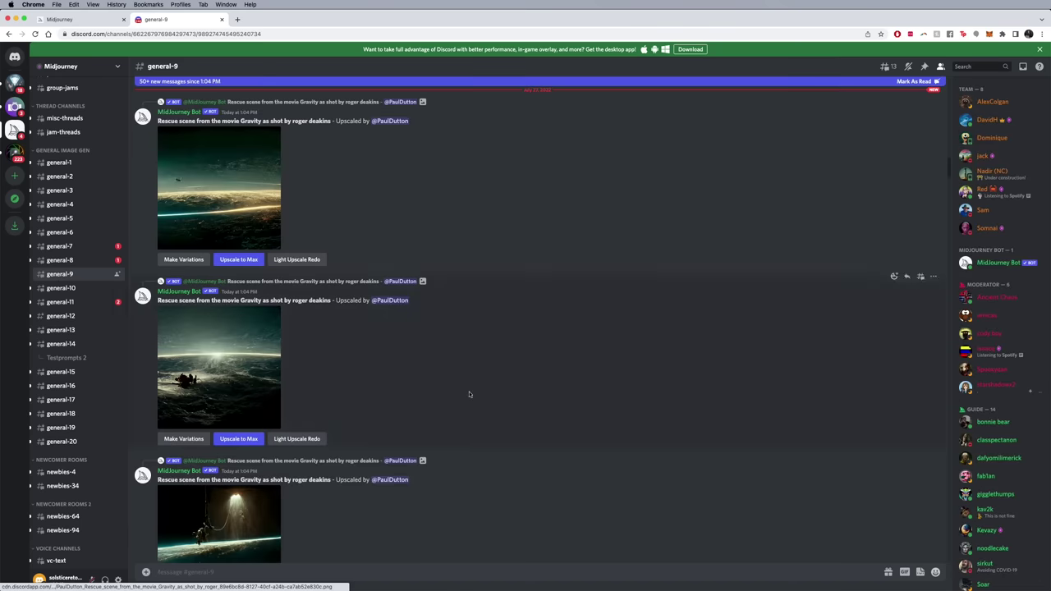
scroll(466, 508, up, 10)
scroll(399, 510, down, 2)
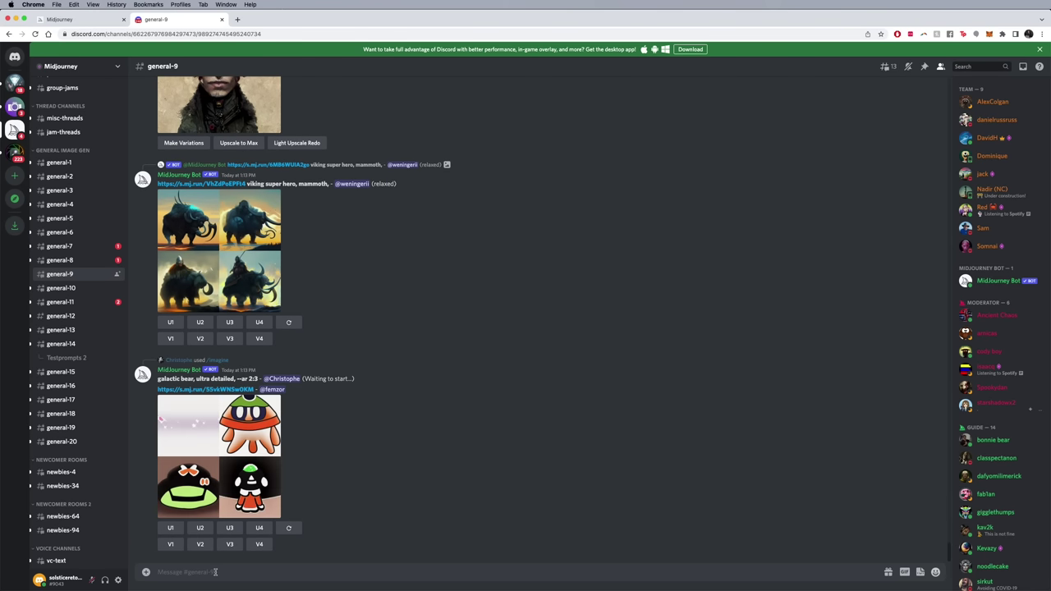
- Submit /imagine with the prompt 'fruits in a bowl, cinematic lighting, very realistic'
text(/imagine)
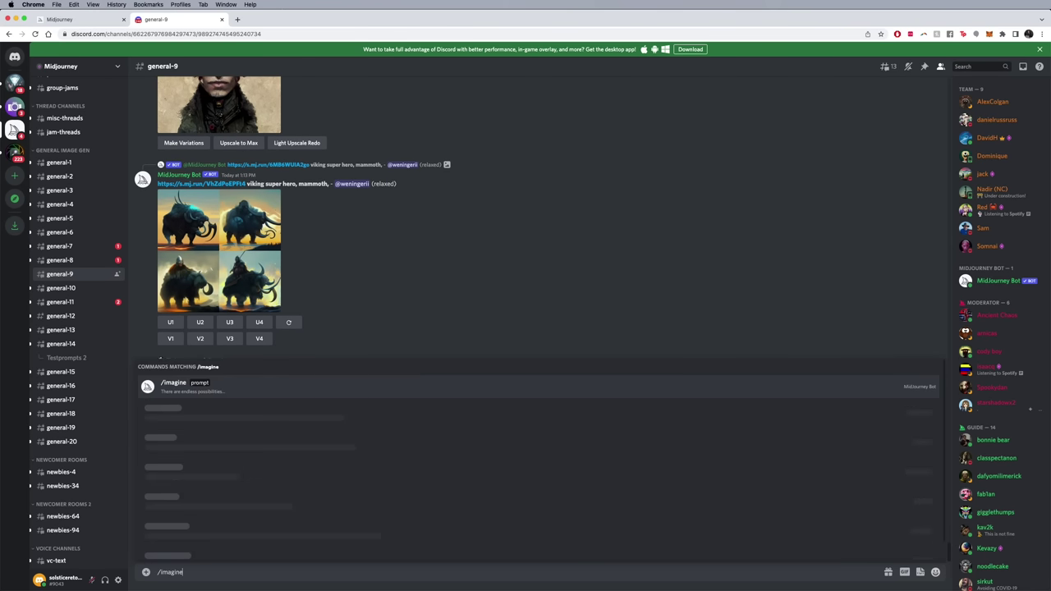
key(Tab)
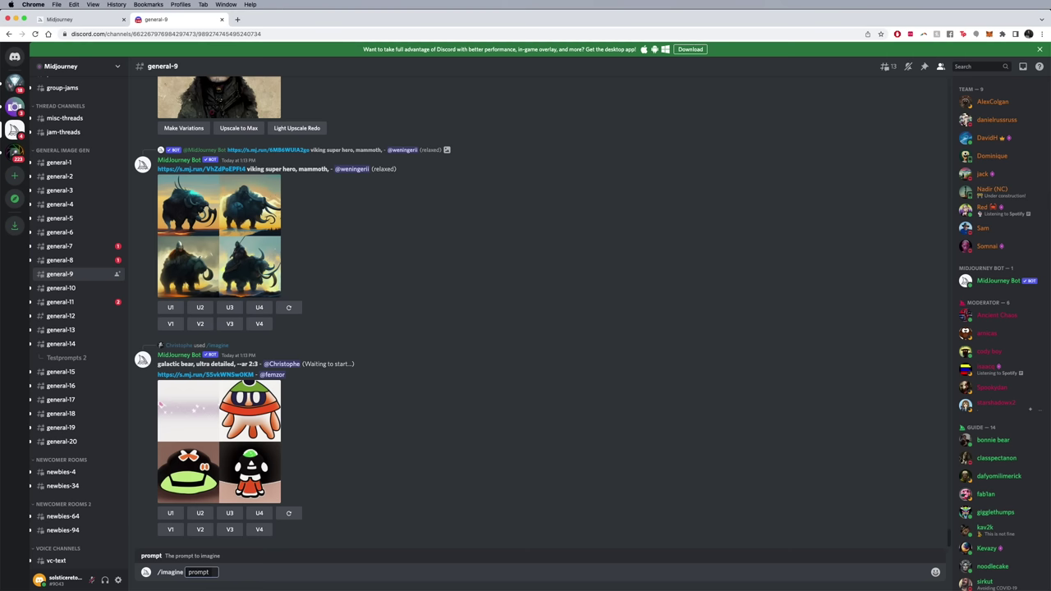
text(fruits in a bowl)
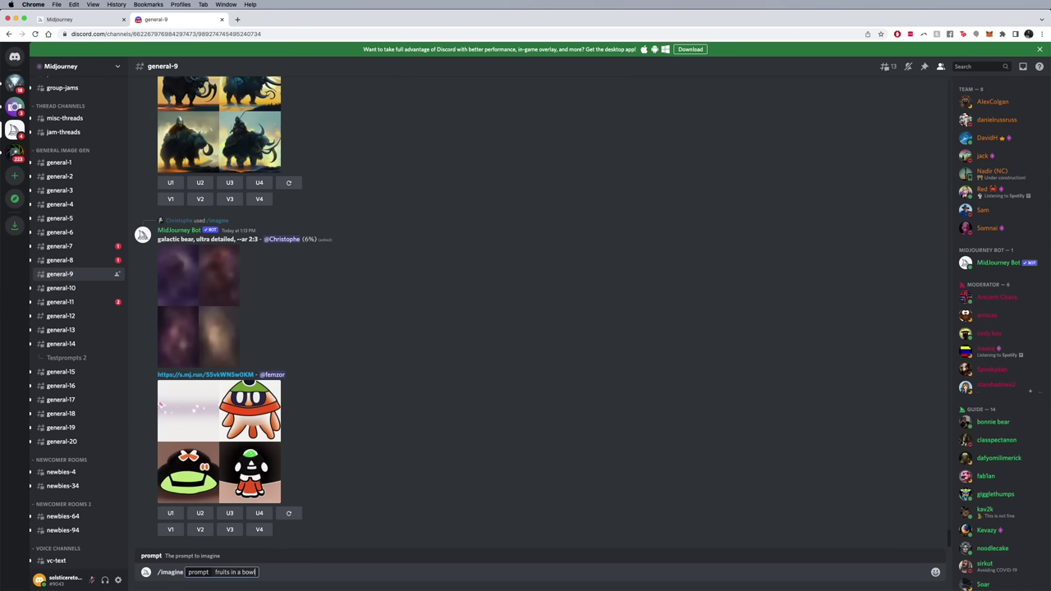
text(, cinematic lighting, very realistic)
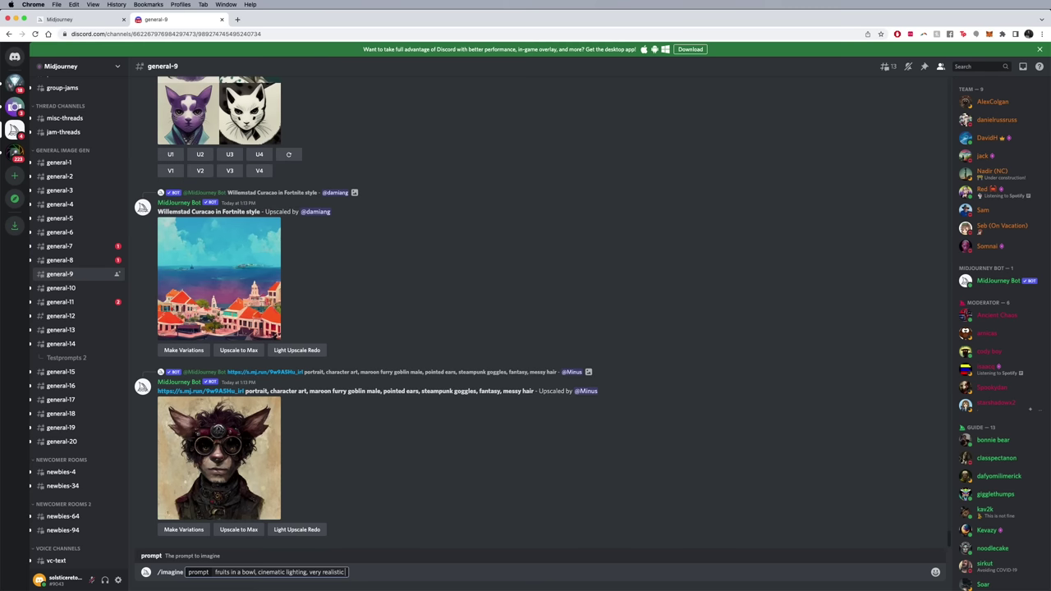
key(Return)
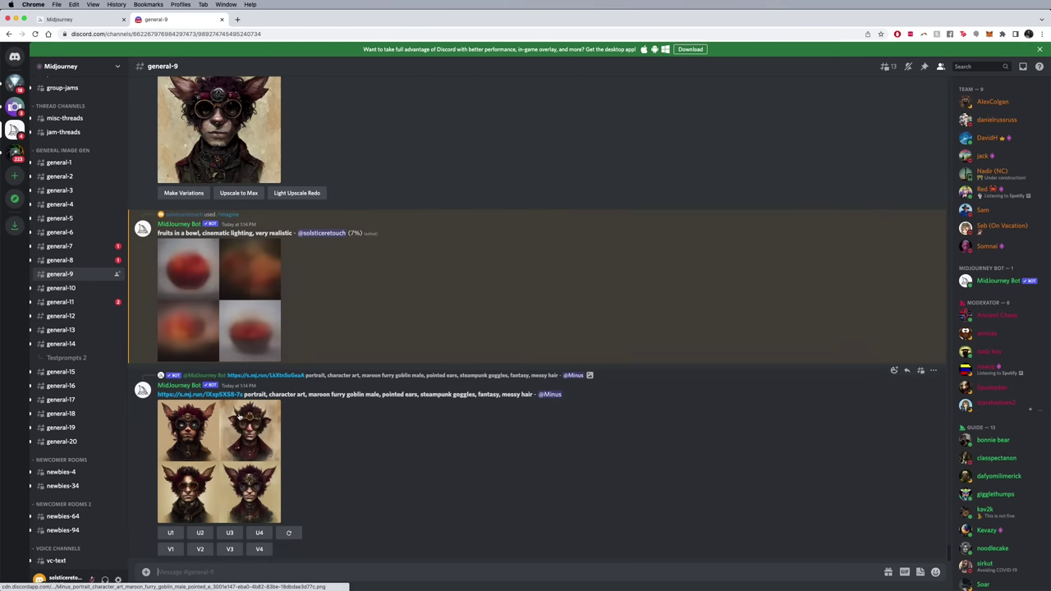
- Scroll the general-9 feed while the Midjourney Bot finishes the four-image fruit-bowl grid
scroll(303, 329, up, 1)
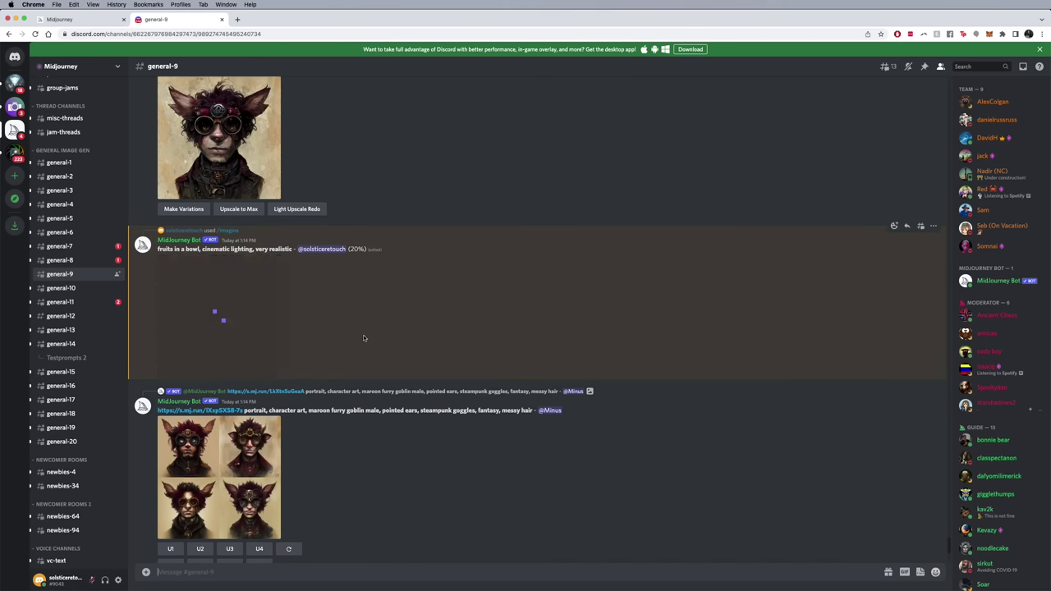
mouse_move(116, 274)
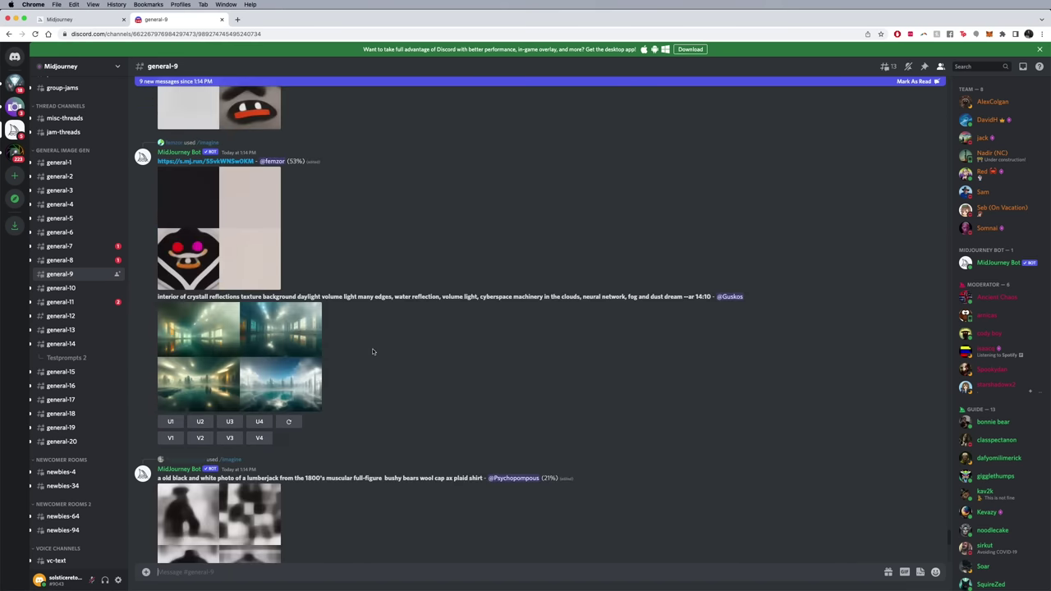
scroll(211, 260, up, 3)
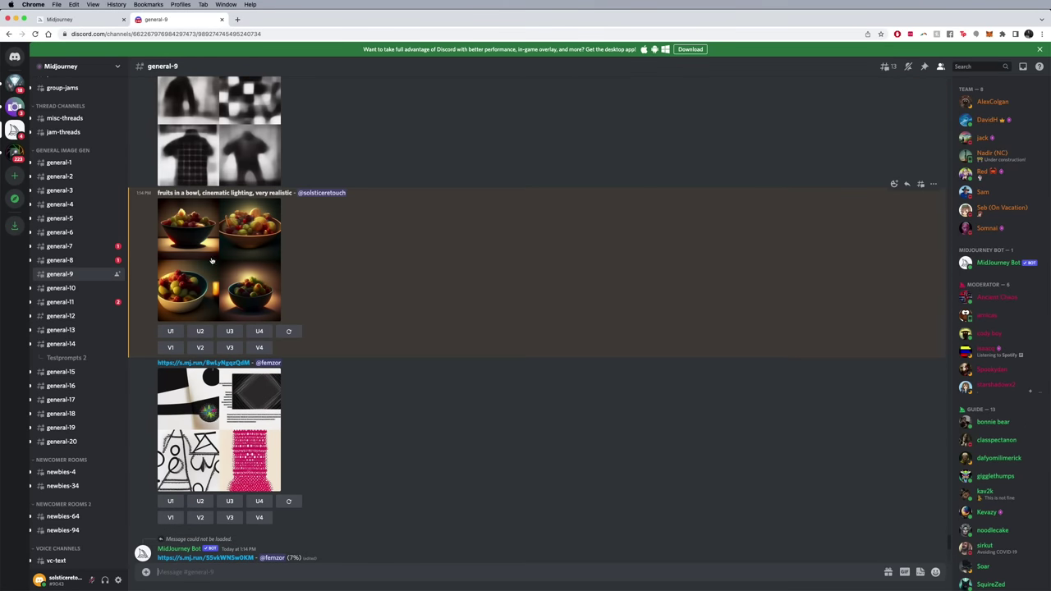
click(234, 244)
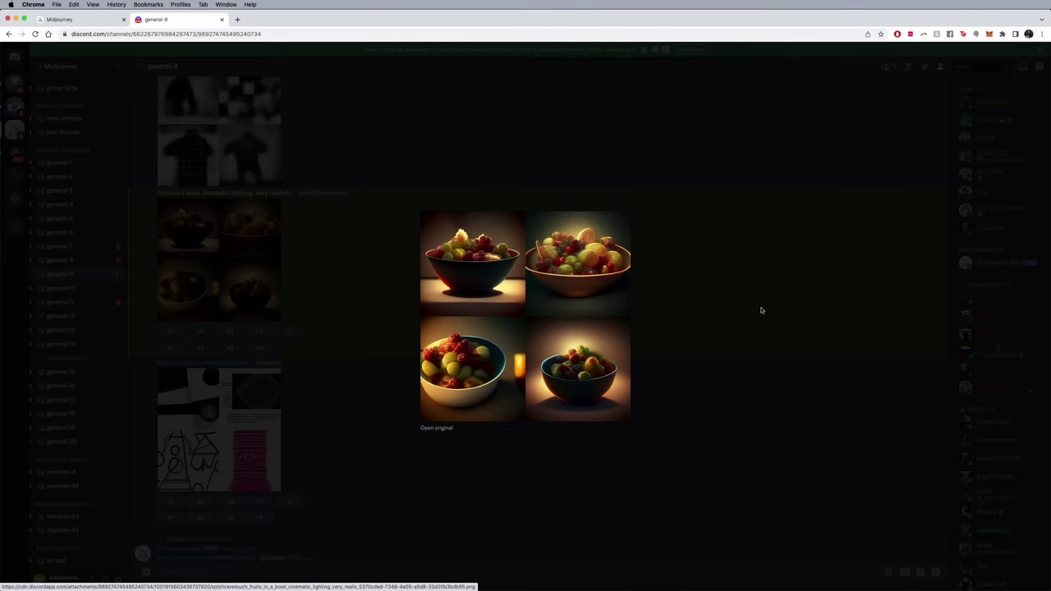
click(762, 311)
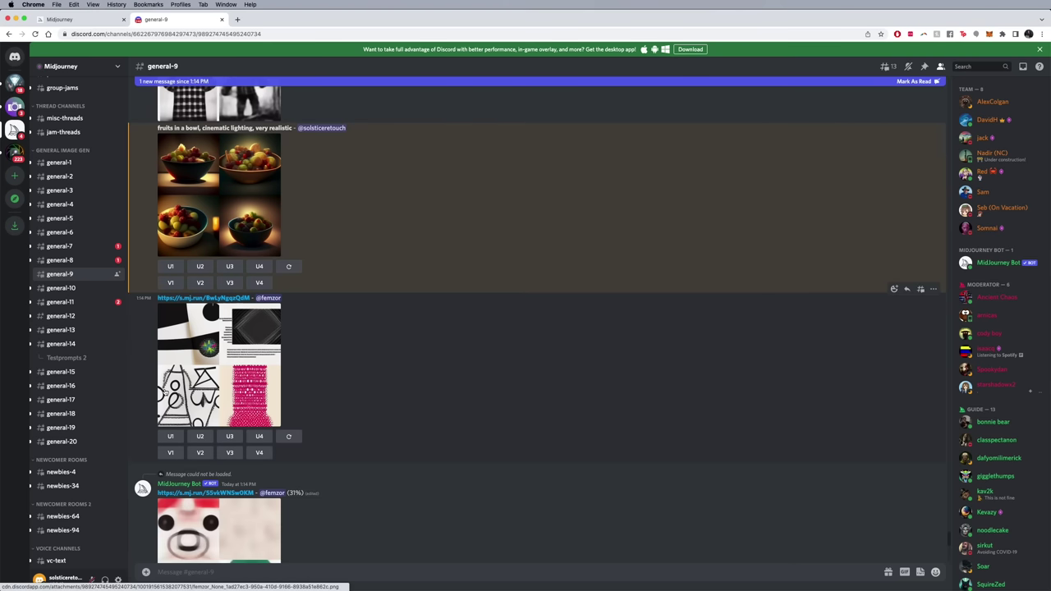
scroll(229, 289, up, 5)
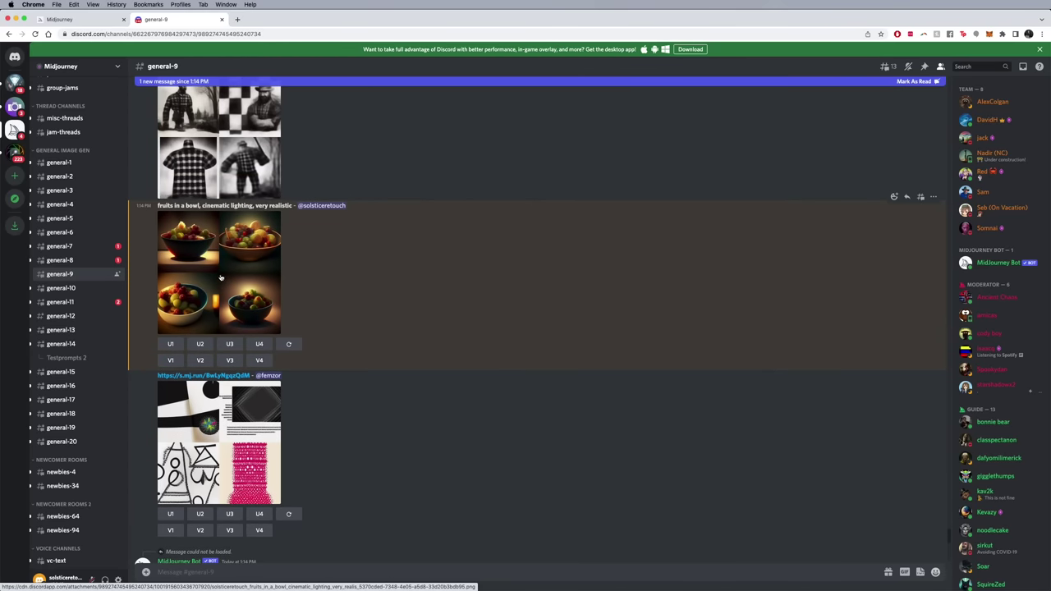
click(219, 277)
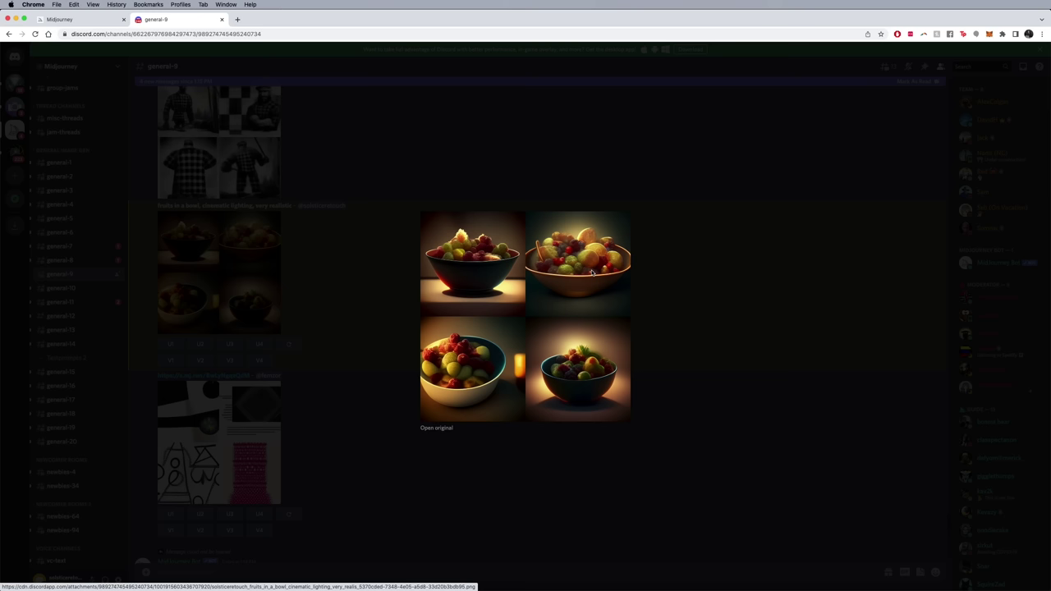
click(669, 294)
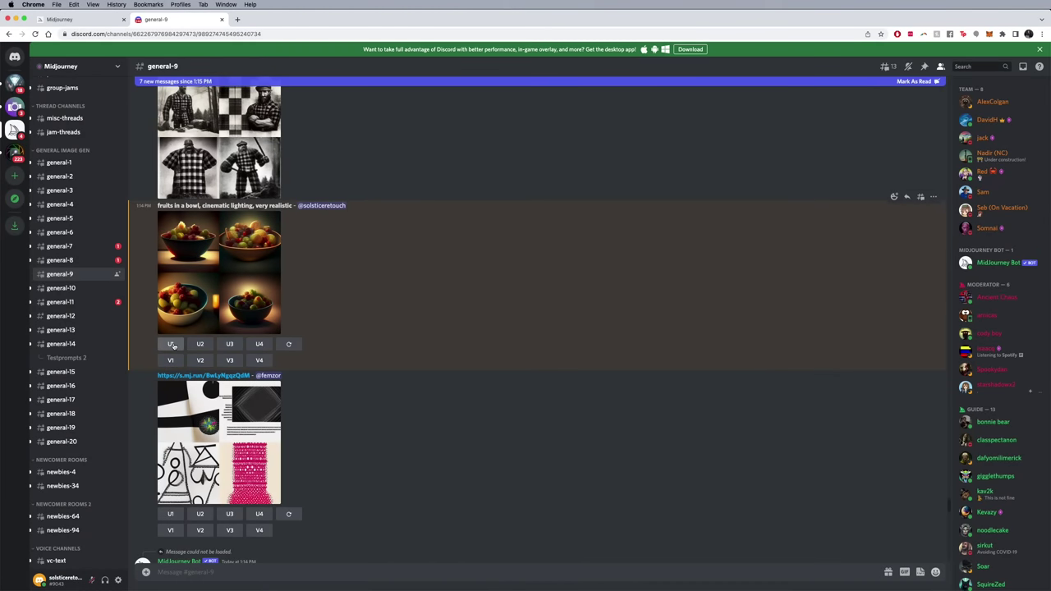
- Request variations of the fourth fruit-bowl image and preview the enlarged grid
click(256, 360)
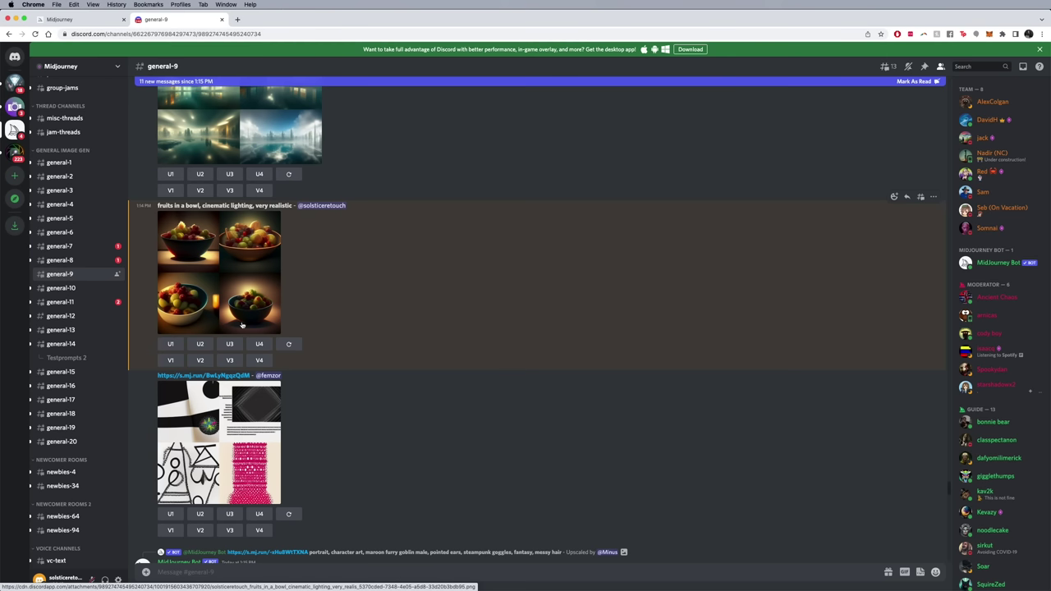
click(261, 307)
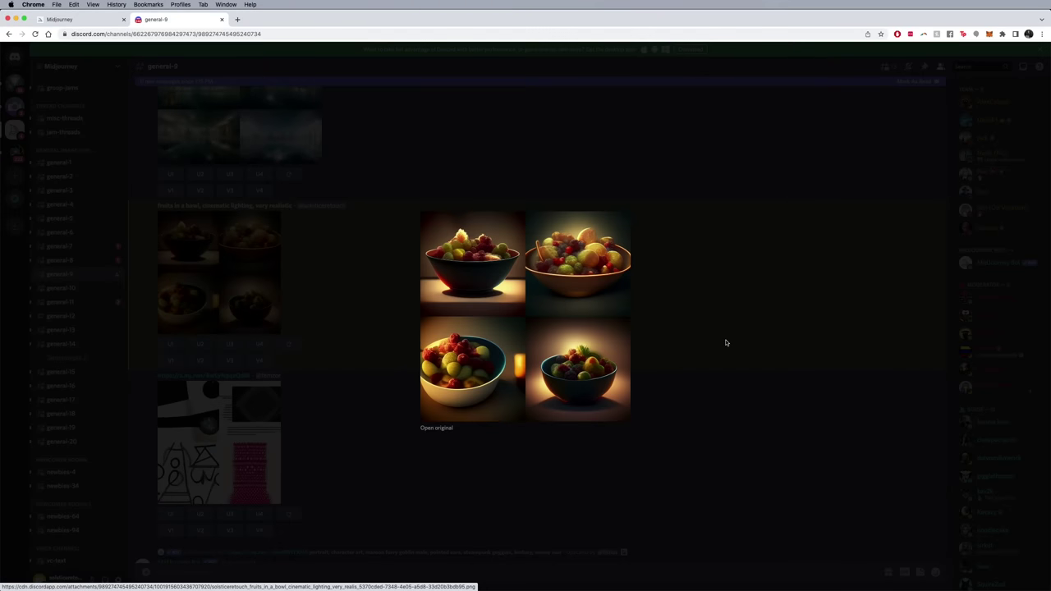
click(725, 343)
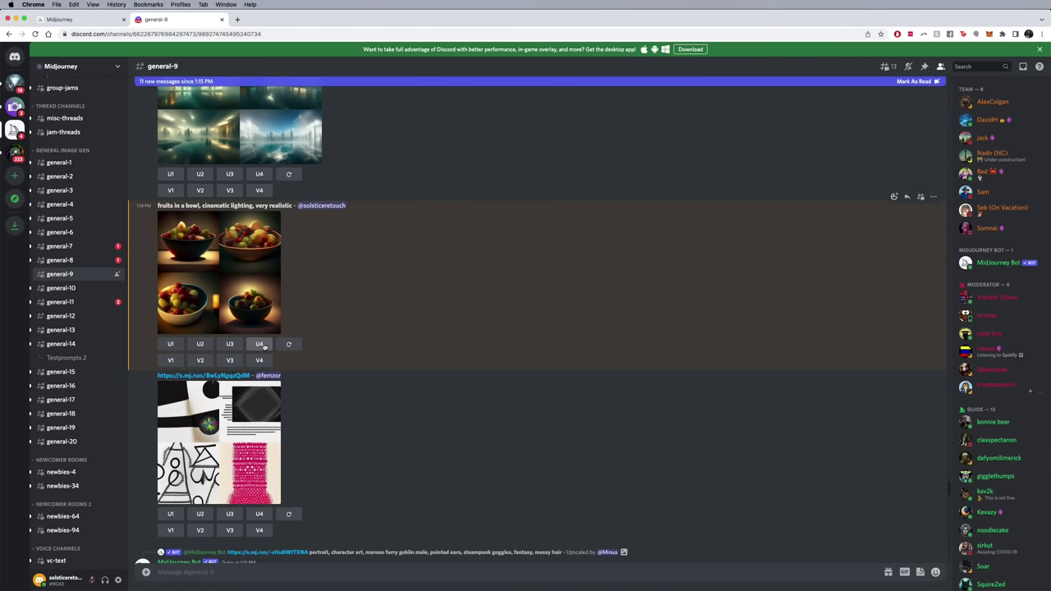
- Upscale the fourth fruit-bowl image and scroll to follow it rendering to 90%
click(260, 344)
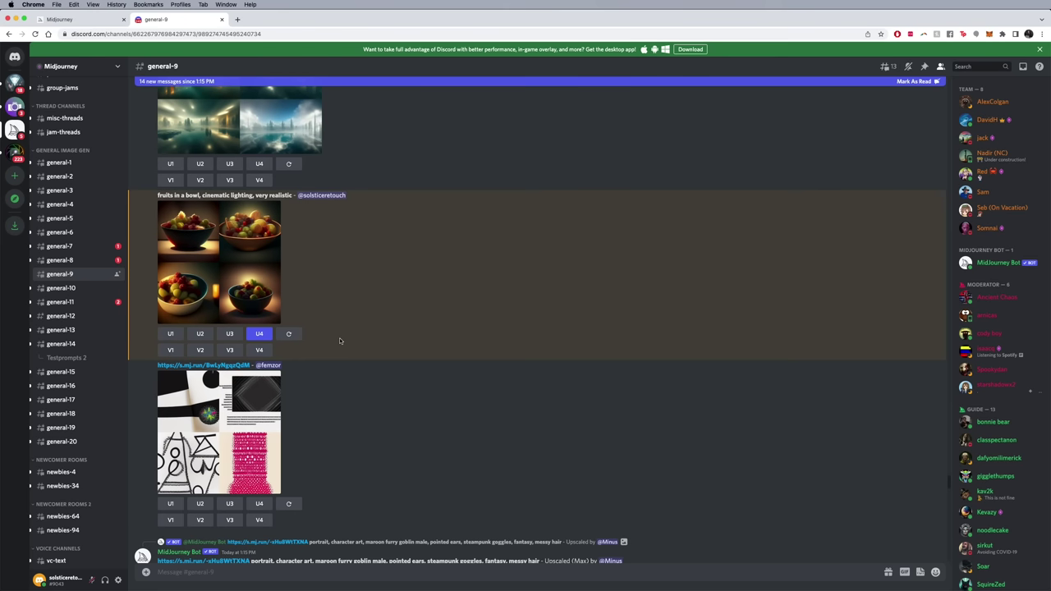
scroll(709, 469, down, 3)
scroll(708, 469, down, 10)
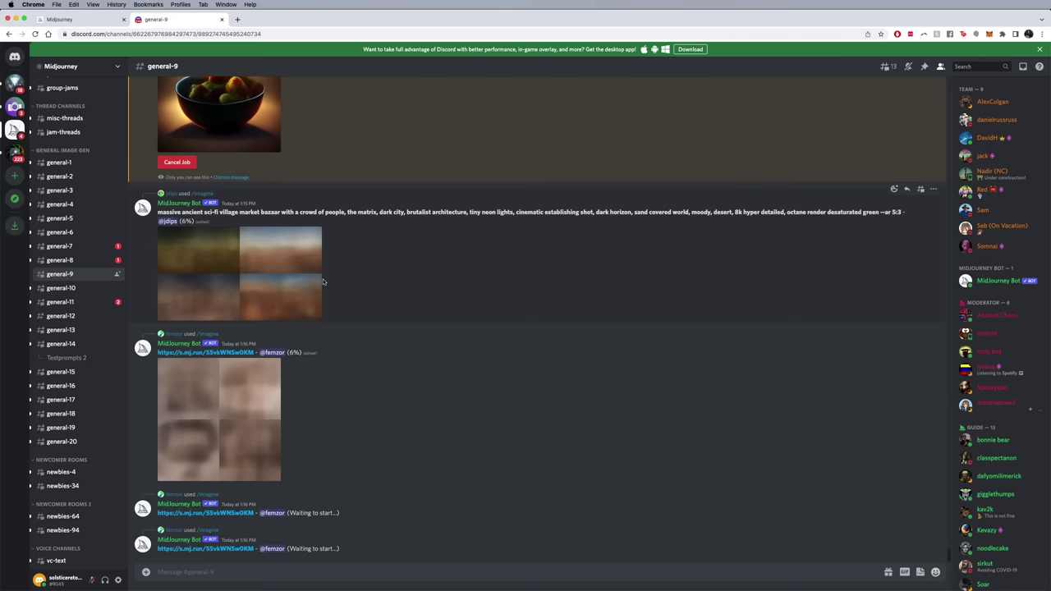
scroll(215, 291, up, 3)
scroll(211, 295, up, 10)
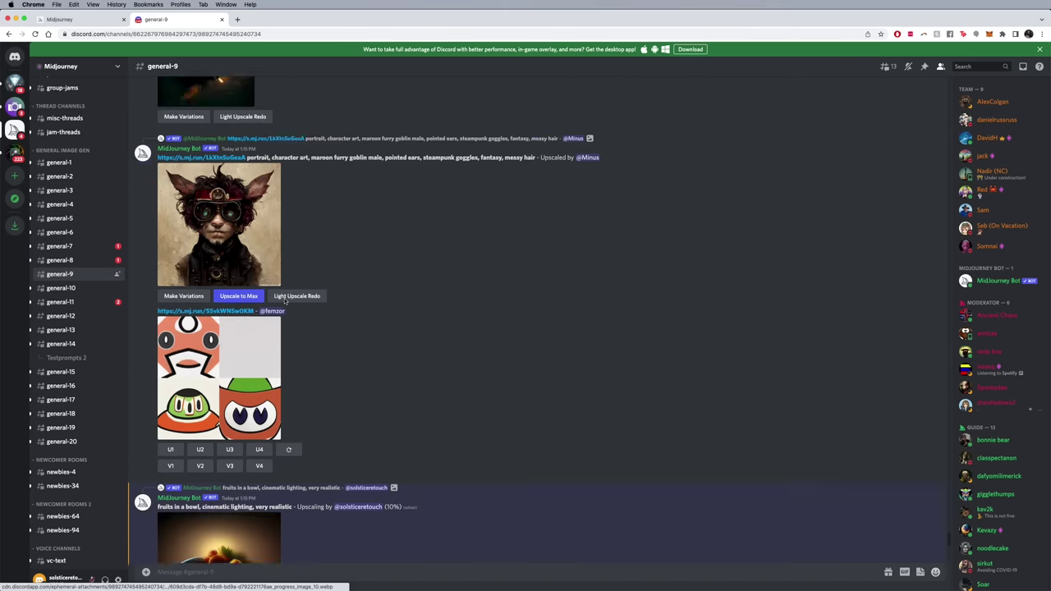
scroll(283, 312, up, 20)
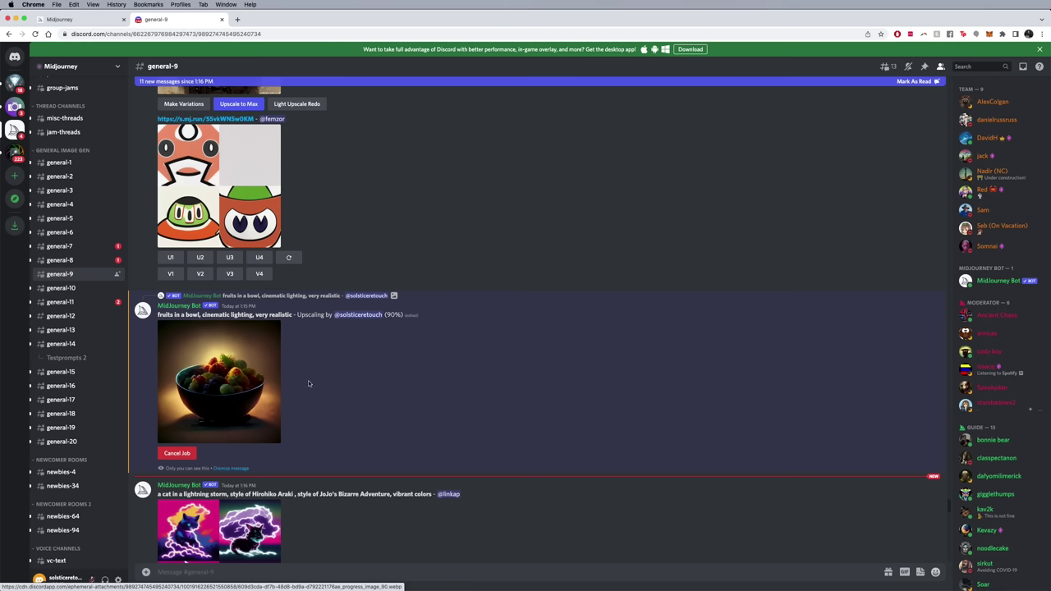
click(237, 379)
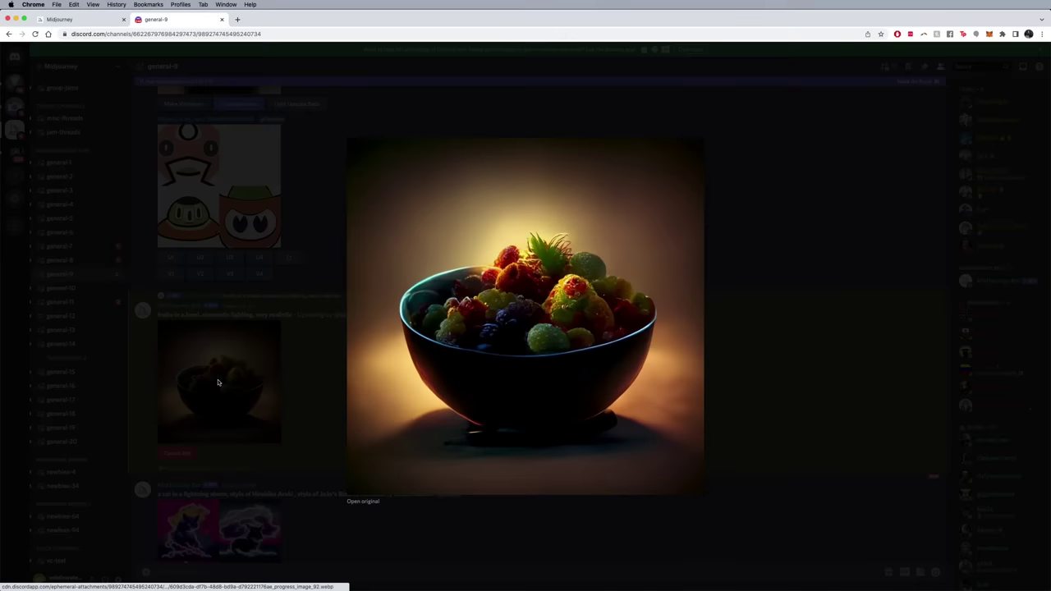
click(369, 502)
right_click(641, 303)
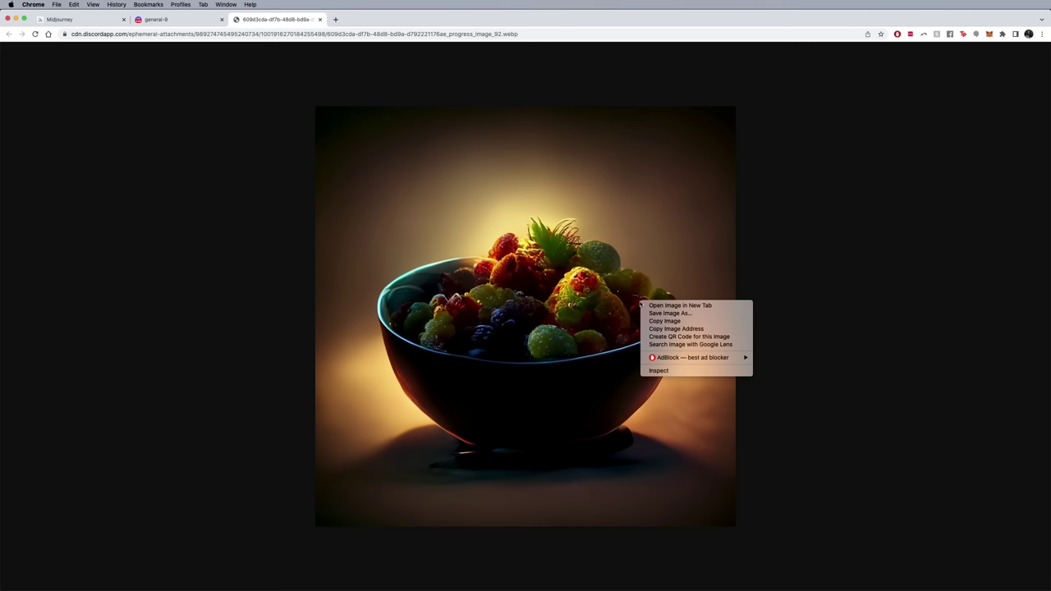
click(578, 306)
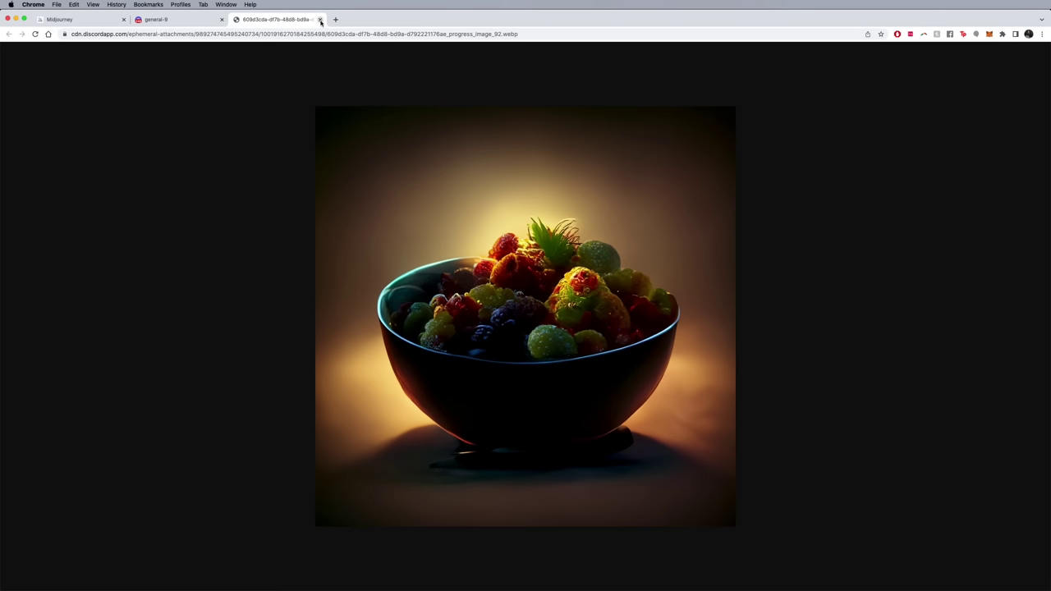
right_click(576, 280)
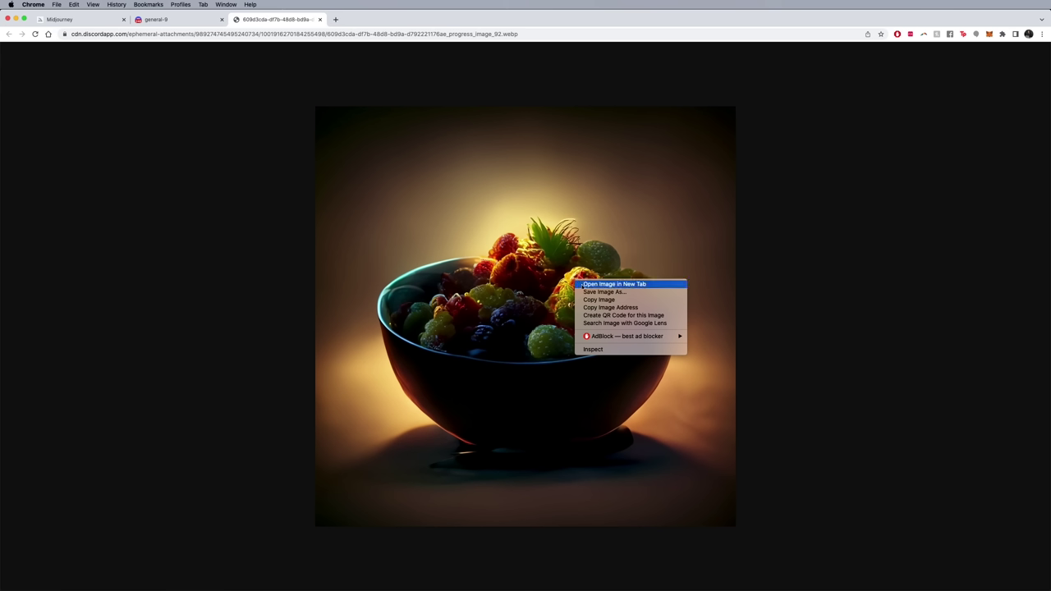
click(322, 22)
click(321, 19)
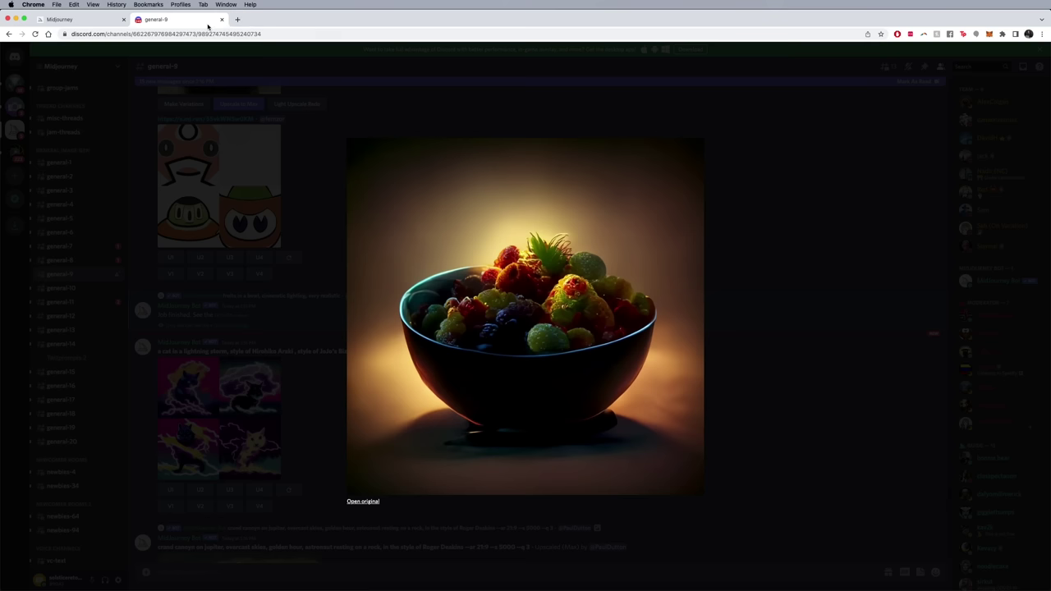
click(276, 328)
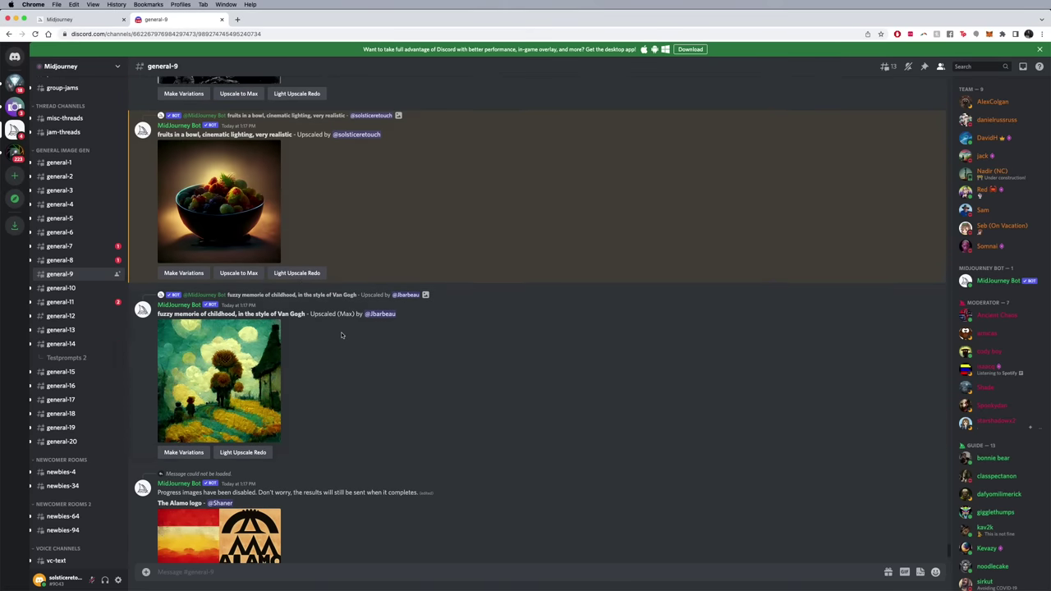
- Preview the finished fruit-bowl upscale, request Upscale to Max, and scroll the general-9 feed
click(219, 201)
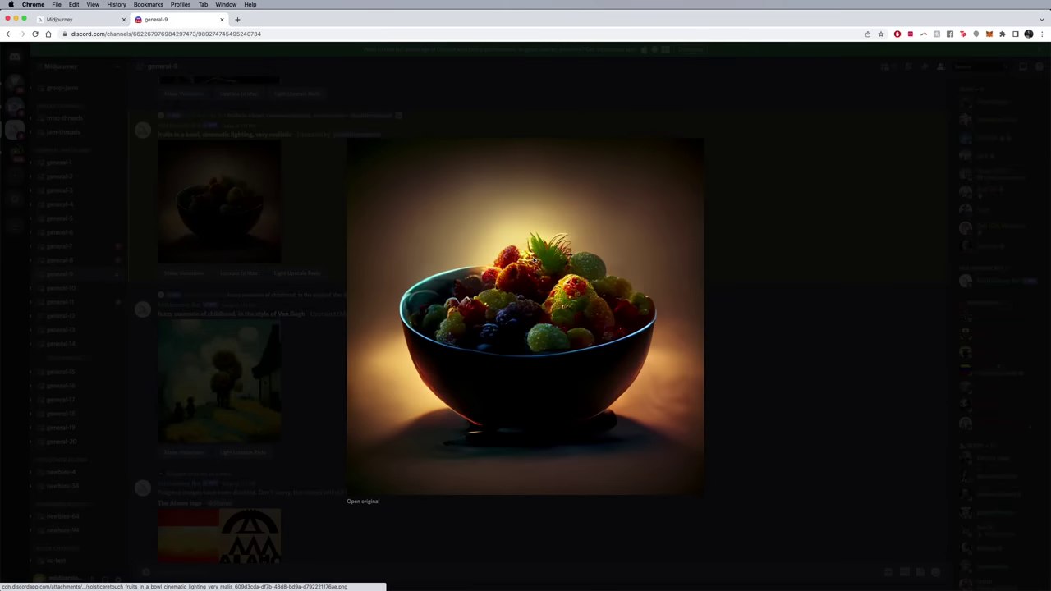
click(750, 295)
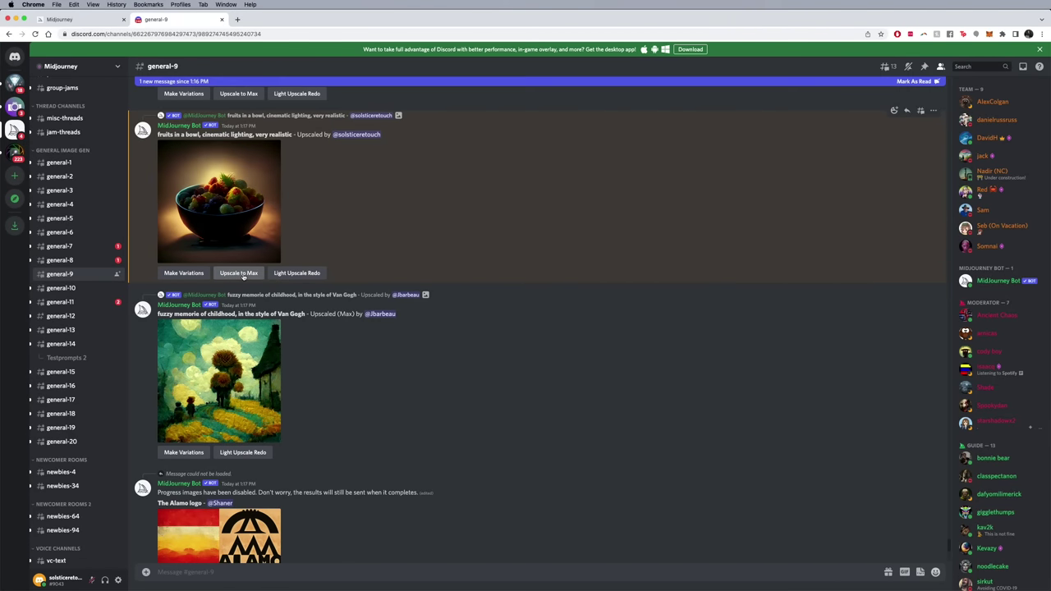
click(243, 277)
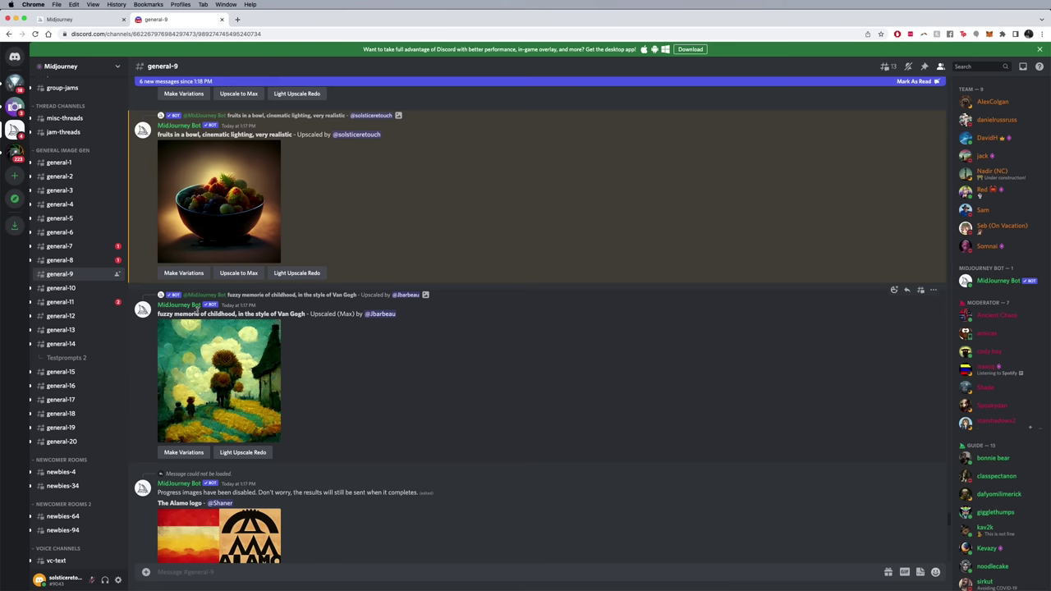
scroll(96, 230, up, 1)
mouse_move(96, 230)
scroll(96, 230, up, 5)
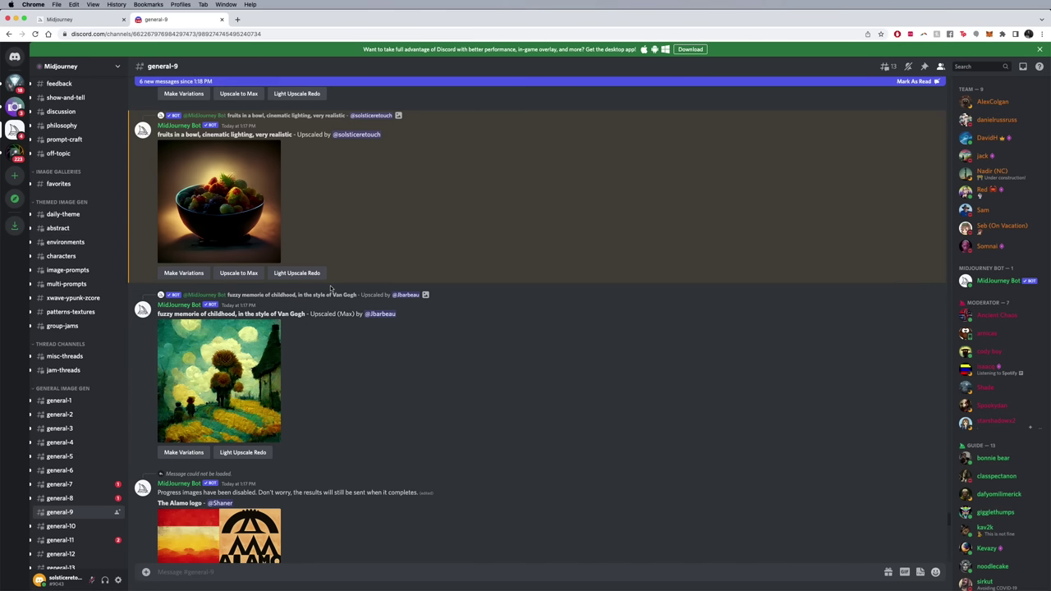
- Sign in to midjourney.com with Discord, authorize access, and browse the profile gallery
click(91, 19)
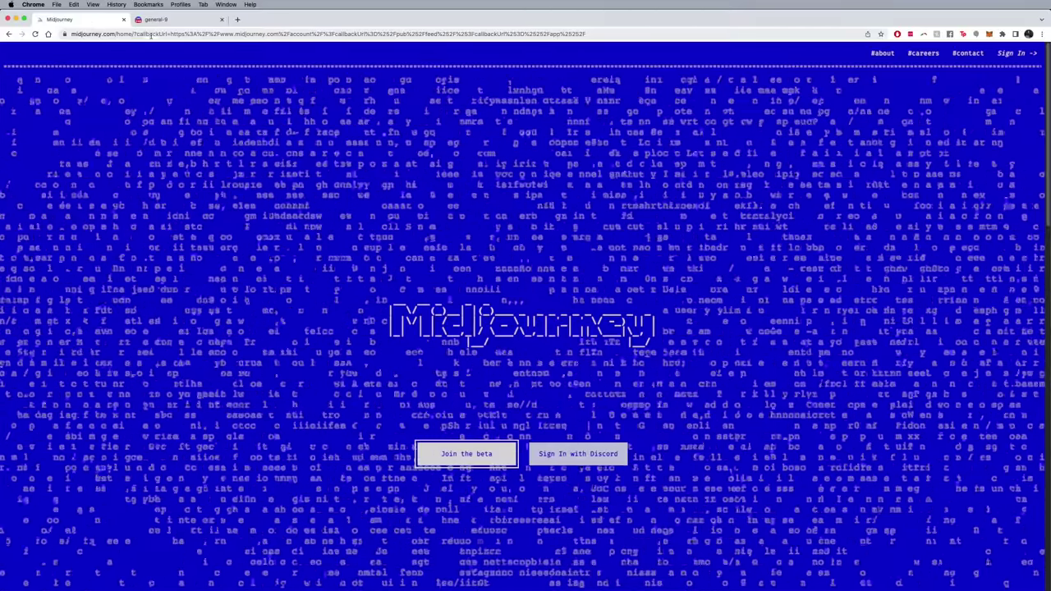
click(150, 34)
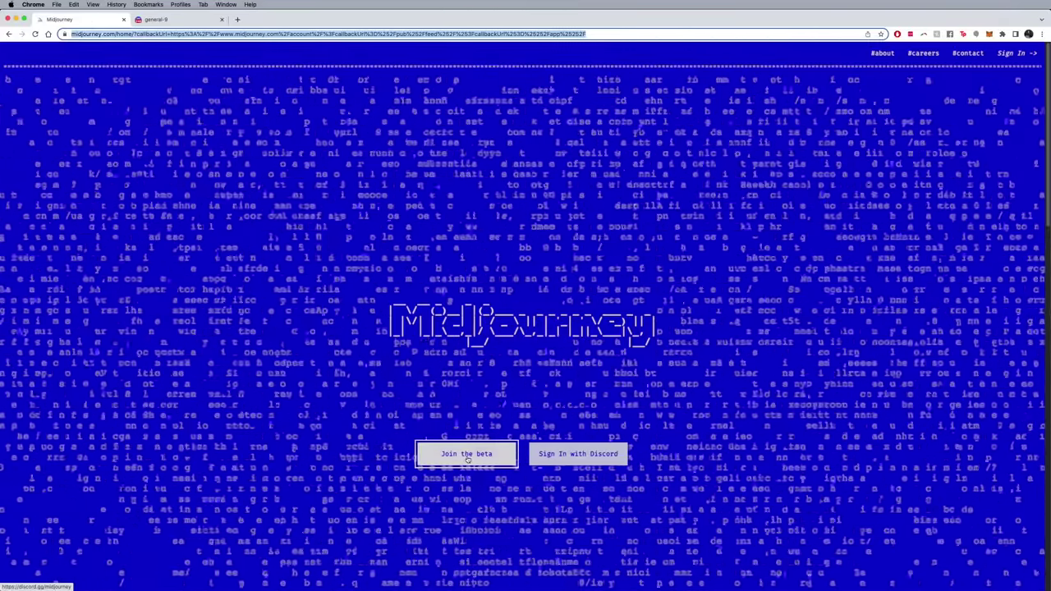
click(578, 454)
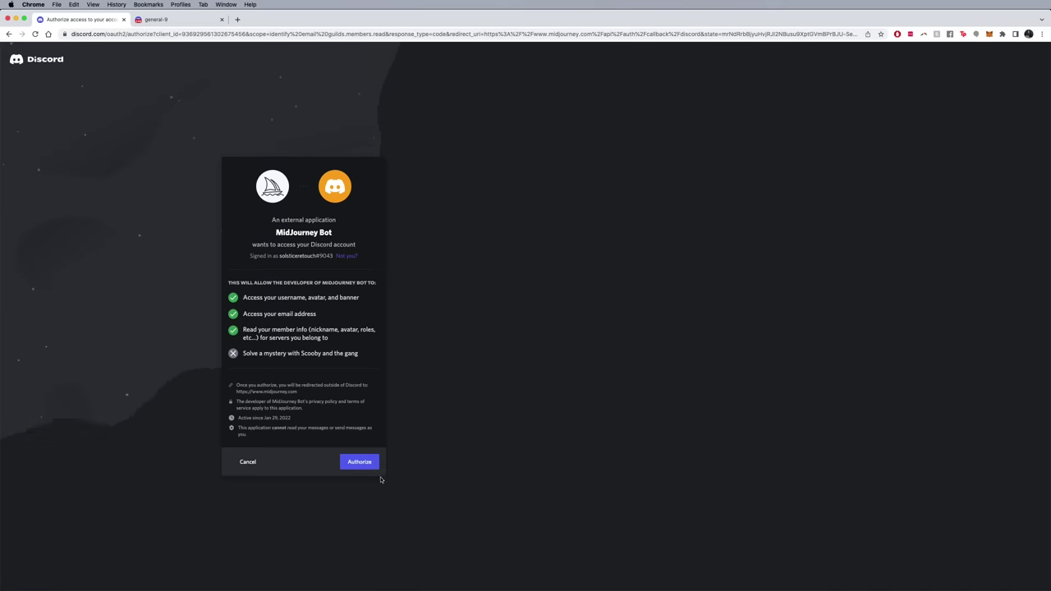
click(365, 463)
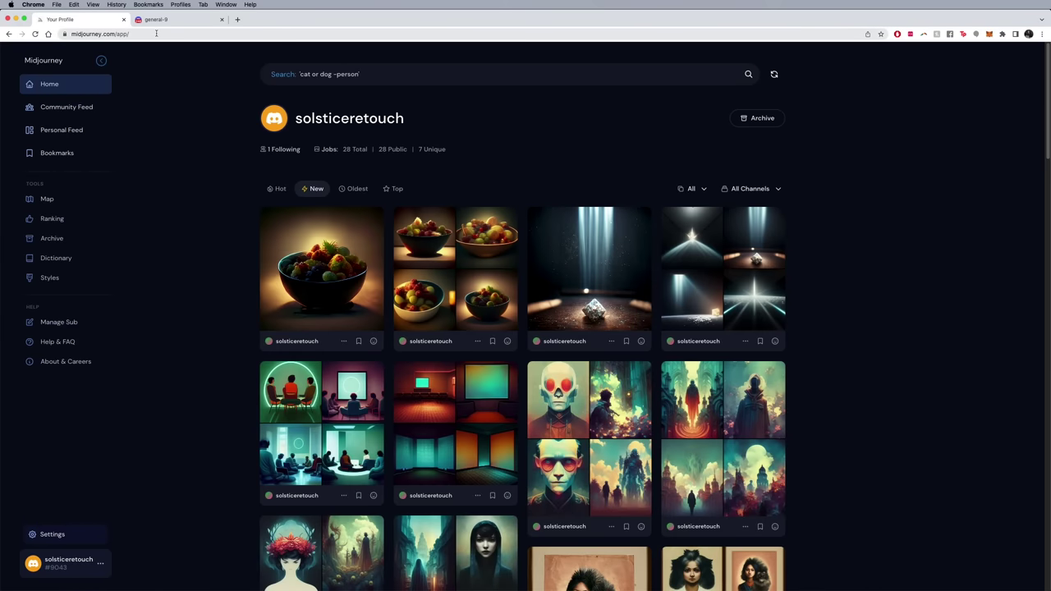
scroll(555, 296, down, 5)
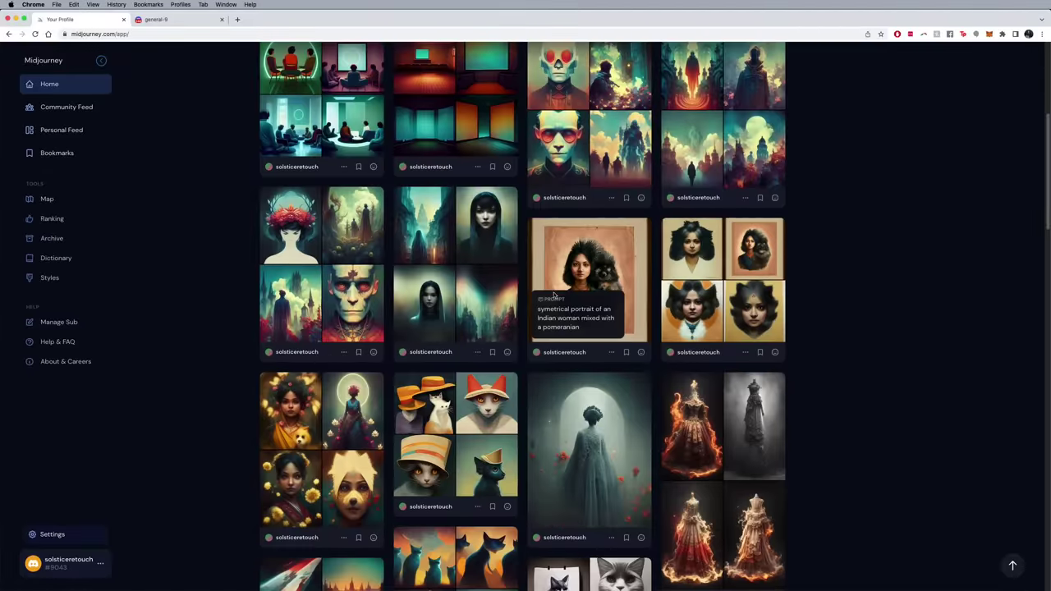
scroll(534, 312, up, 5)
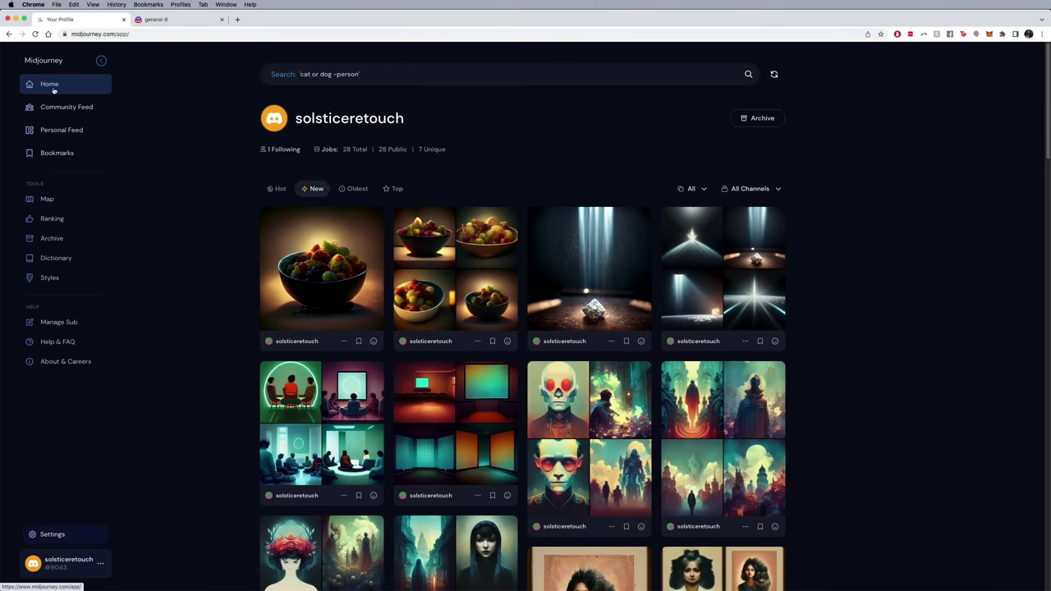
scroll(456, 378, down, 3)
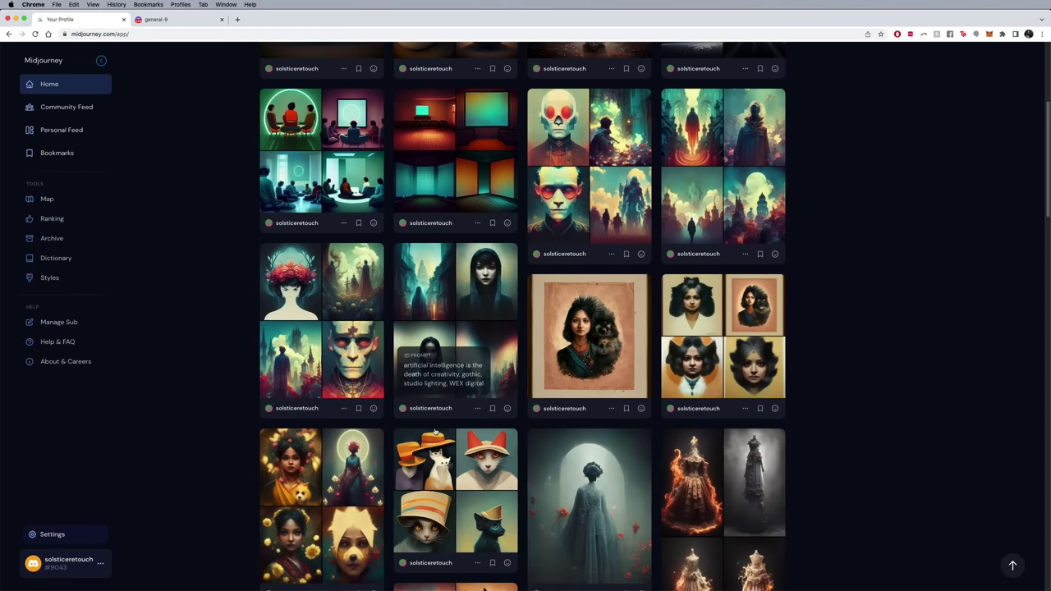
- Review the membership plans on Manage Subscription, then open the Community Feed
click(69, 323)
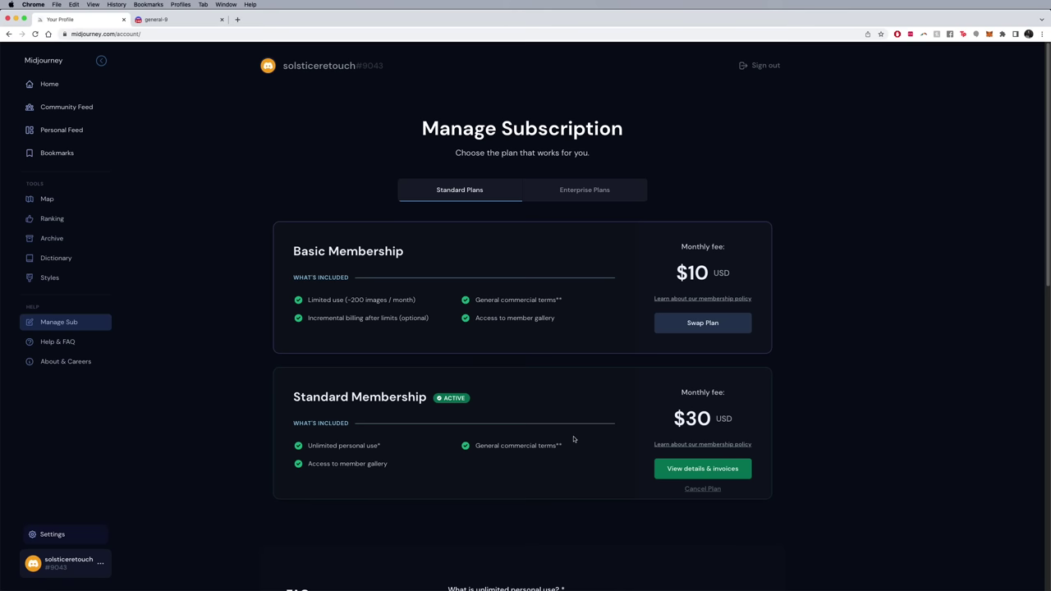
scroll(575, 440, down, 3)
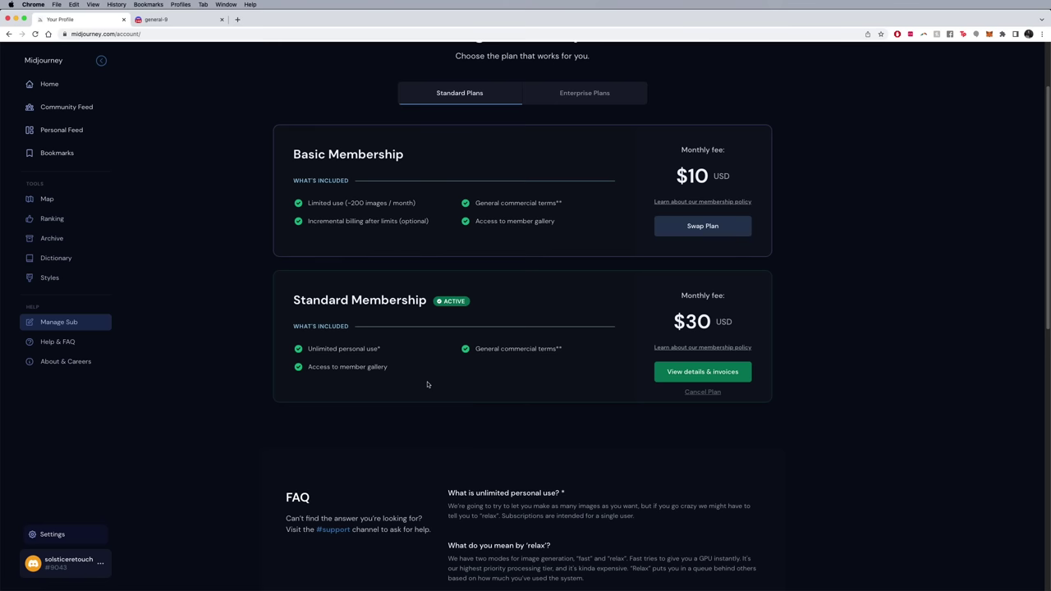
scroll(427, 384, up, 1)
click(67, 111)
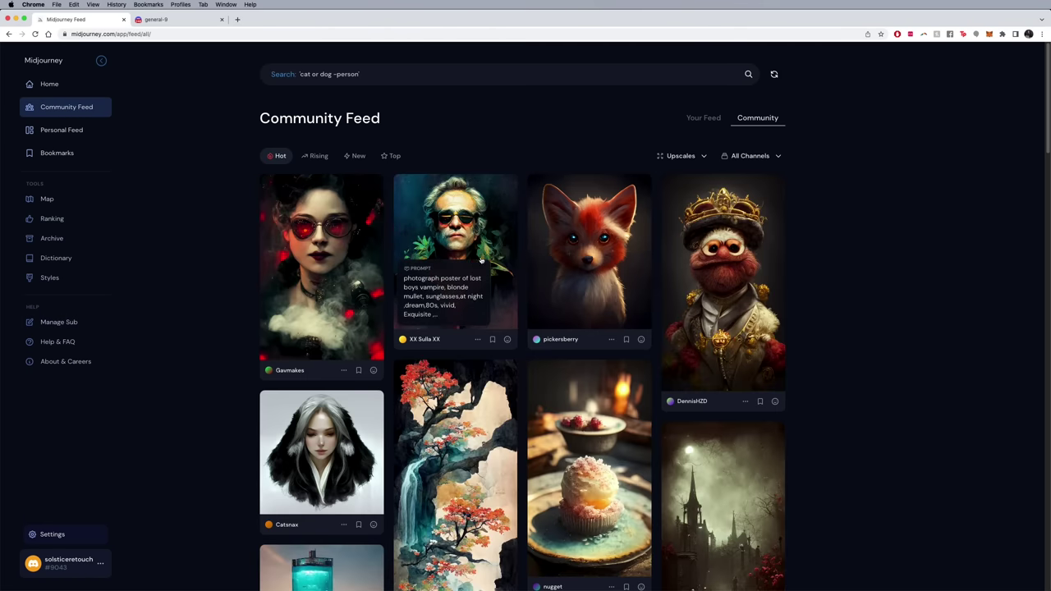
- Copy the red fox portrait's full command from its '...' menu and return to Discord
click(563, 258)
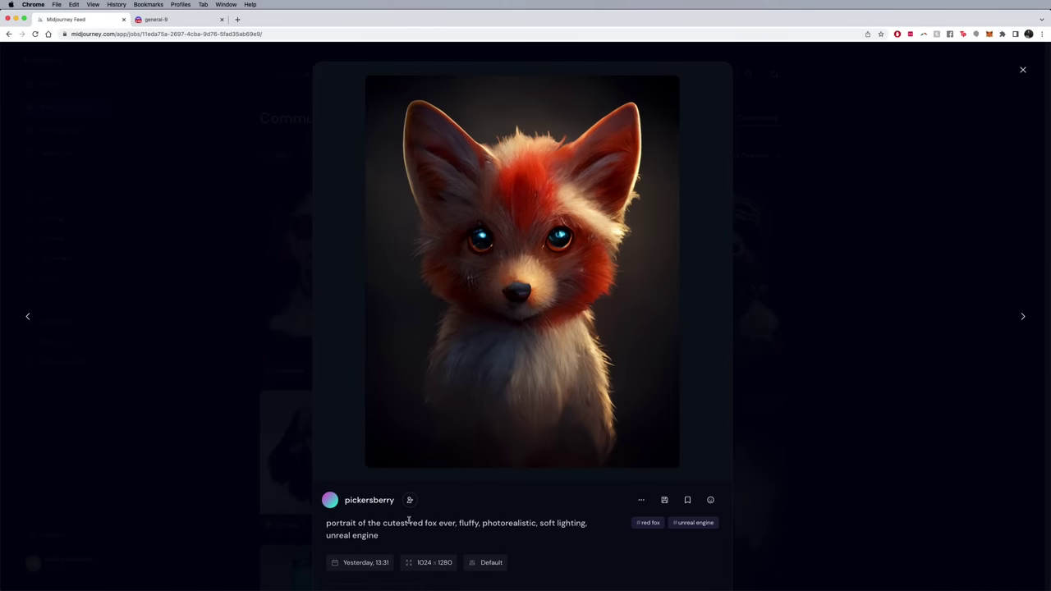
click(641, 500)
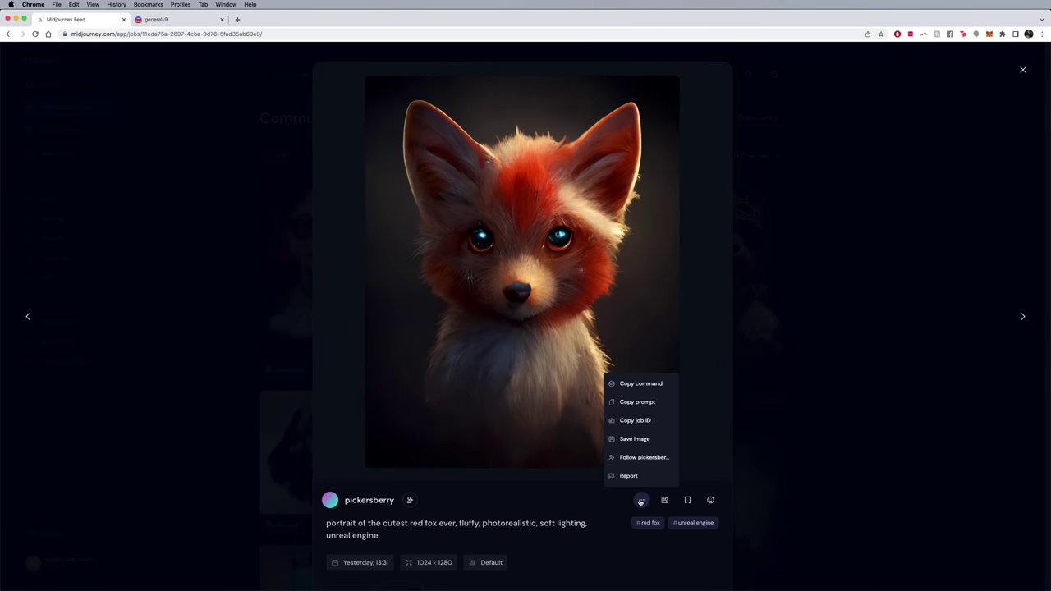
click(647, 386)
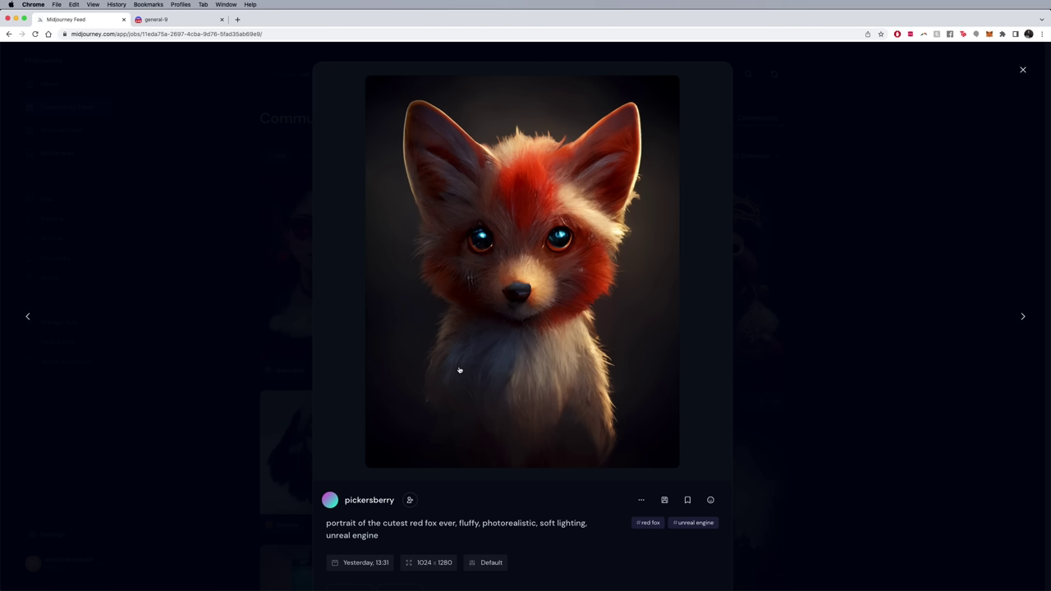
key(super+Tab)
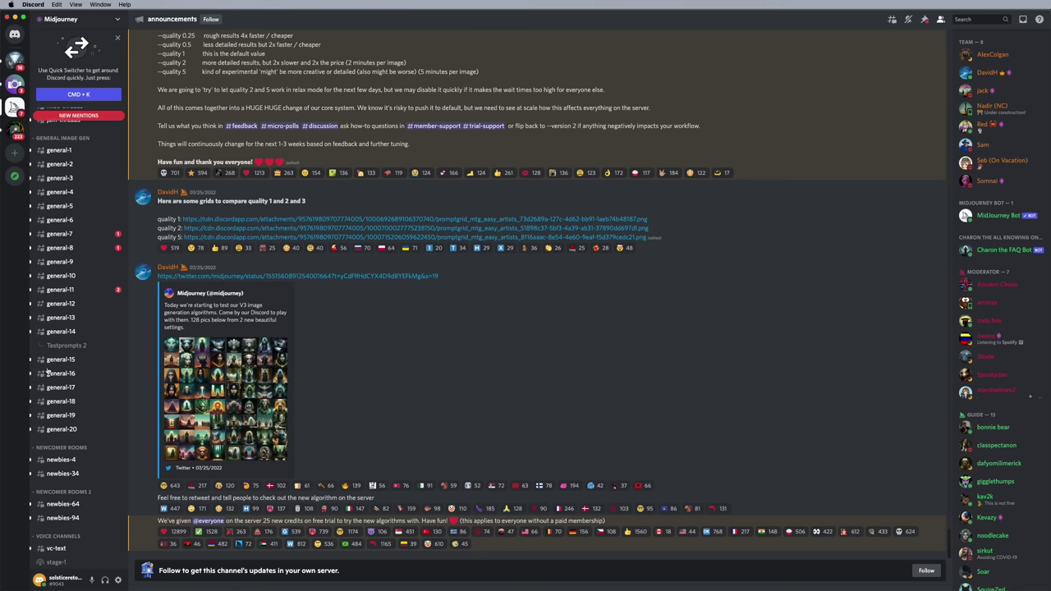
- Open the general-7 channel and clear the earlier prompt from its message box
mouse_move(62, 184)
click(65, 236)
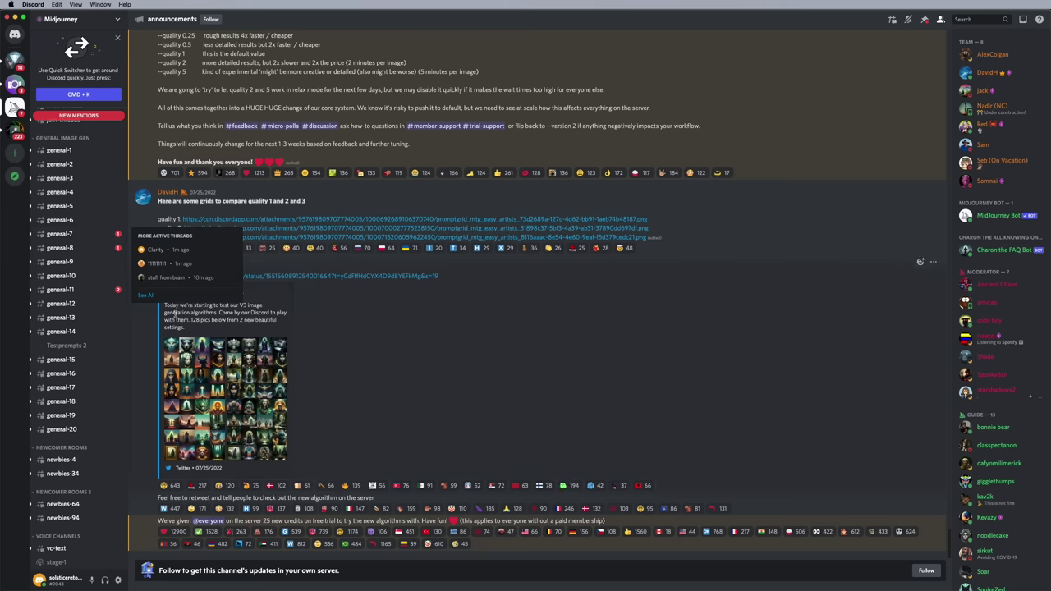
click(66, 235)
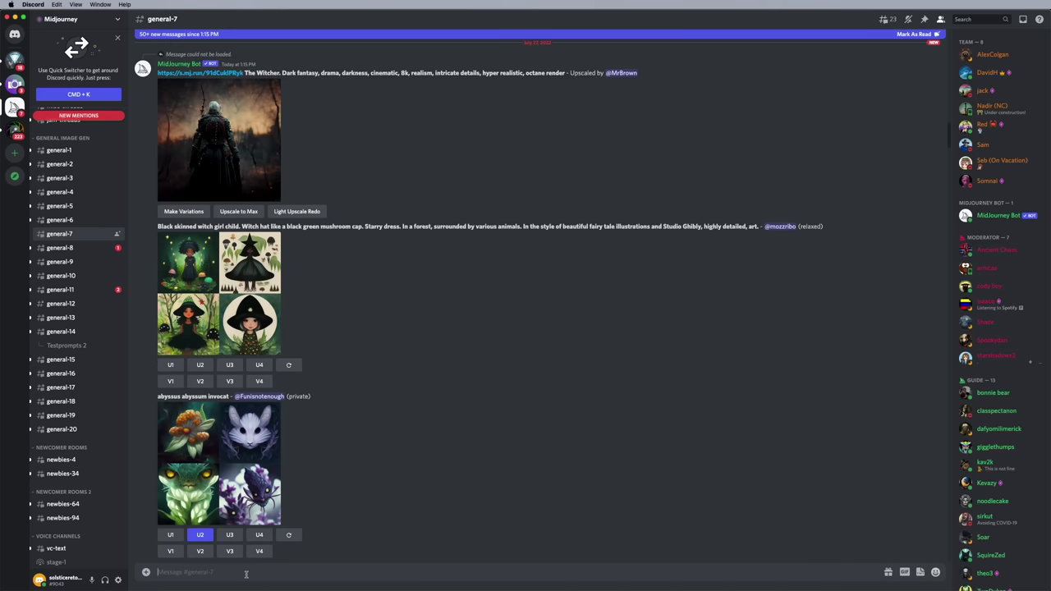
text(<https://s.mj.run/gLL25MLw6U> portrait of the cutest red fox ever, fluffy, photorealistic, soft lighting, unreal engine --ar 3:4 --uplight --stop 80)
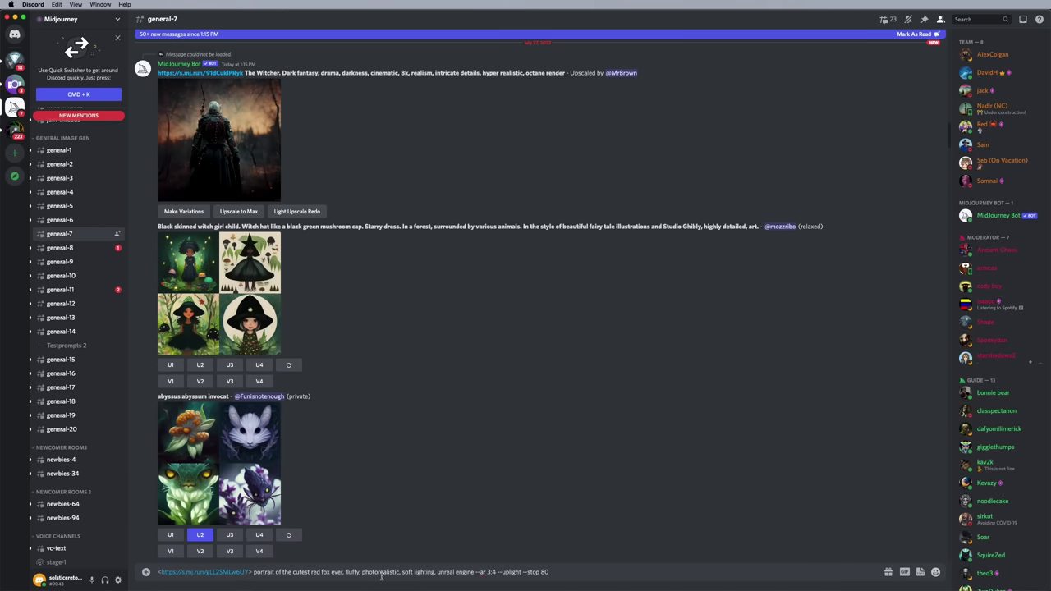
key(Return)
- Start an /imagine command in general-7 containing the cutest red fox portrait prompt
text(/imagine)
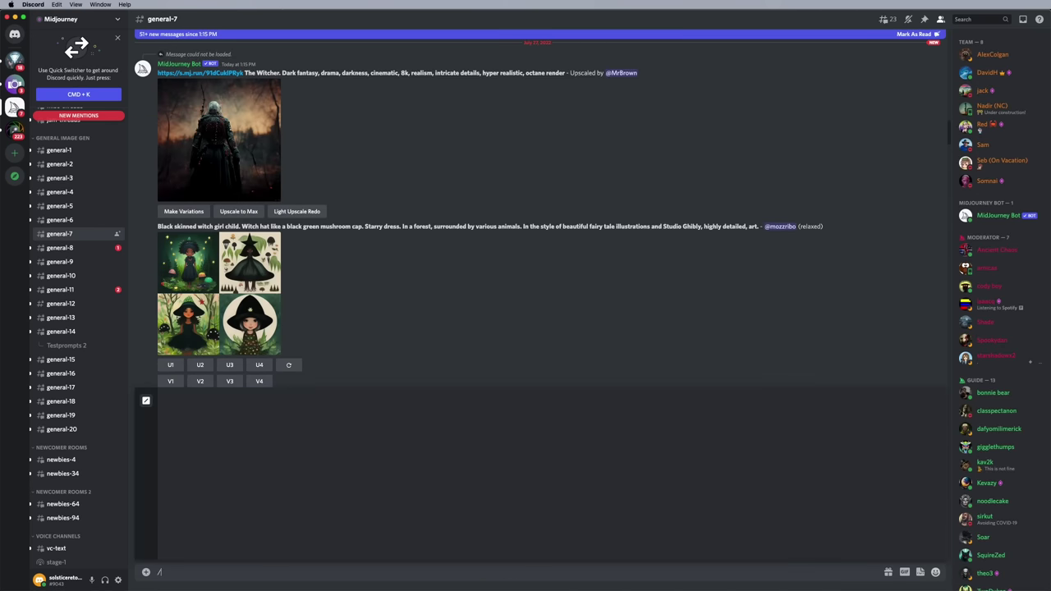
key(Tab)
text(<https://s.mj.run/gLL2SMLw6UY> portrait of the cutest red fox ever, fluffy, photorealistic, soft lighting, unreal engine --ar 3:4 --uplight --stop 80)
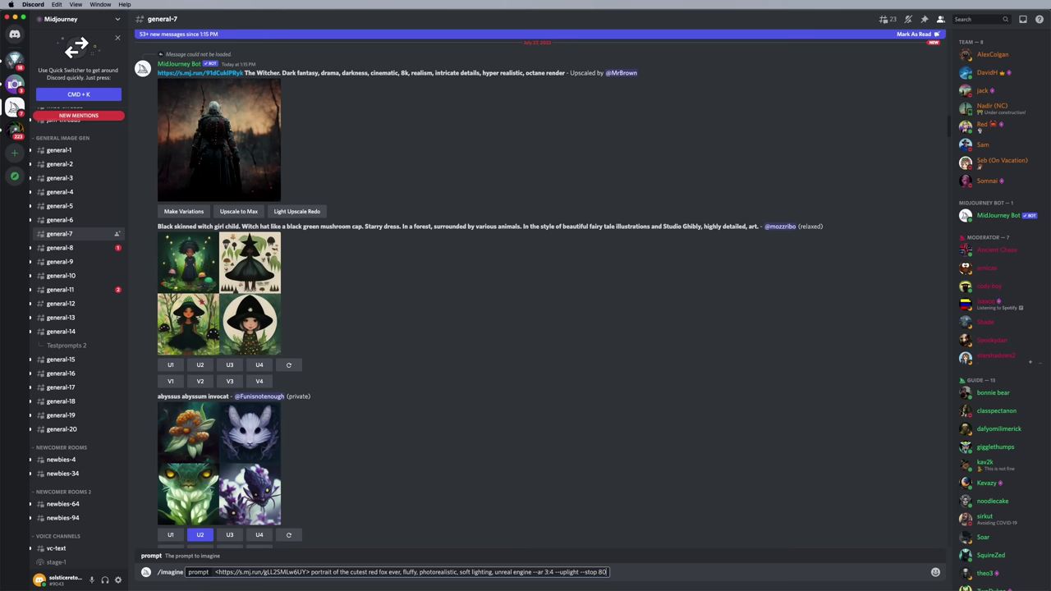
- Select the whole imagine command and delete it without sending
key(super+a)
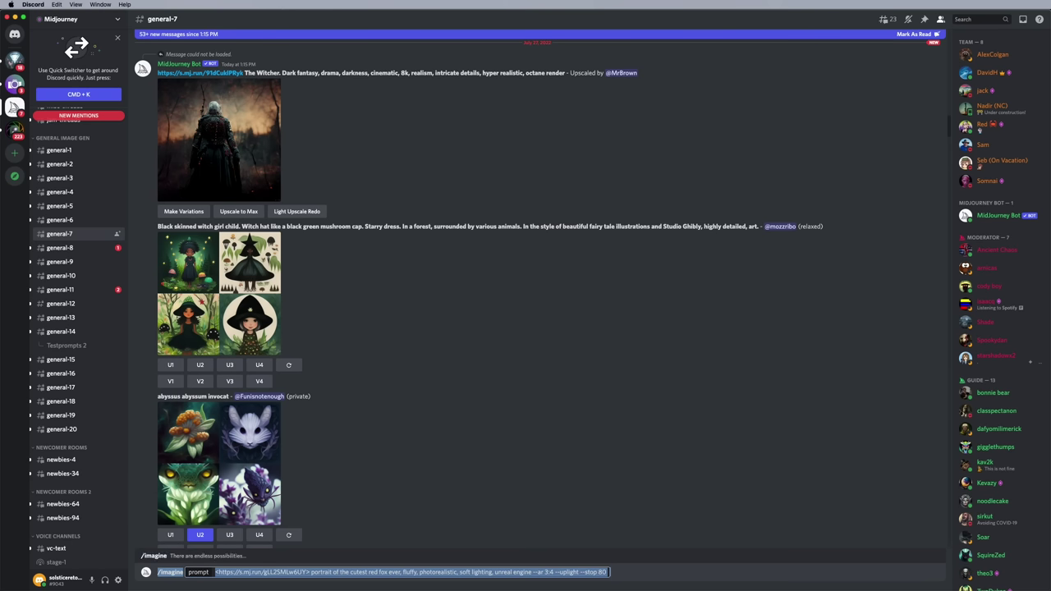
click(610, 573)
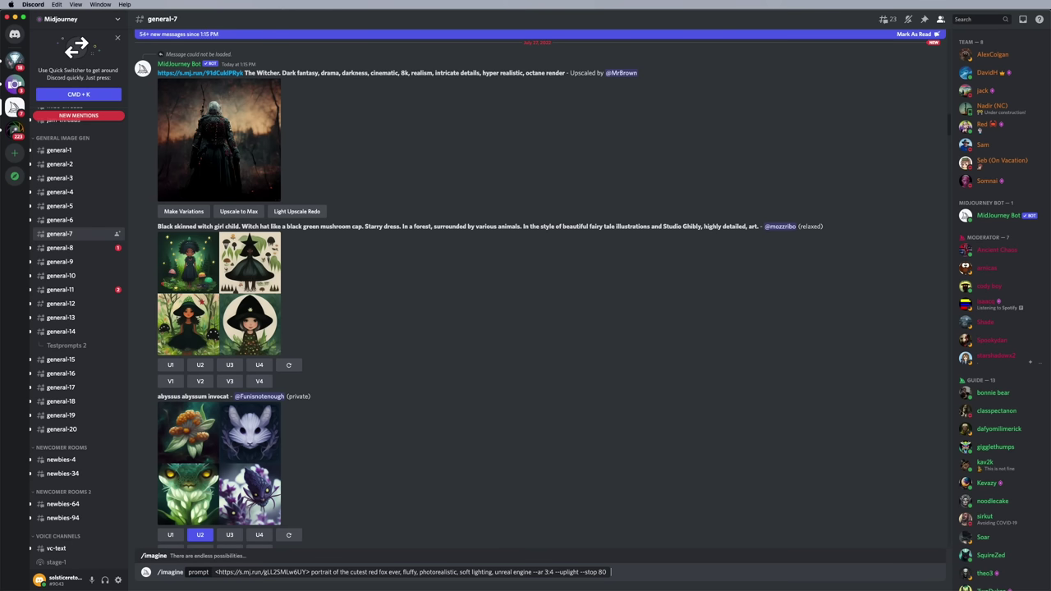
click(579, 572)
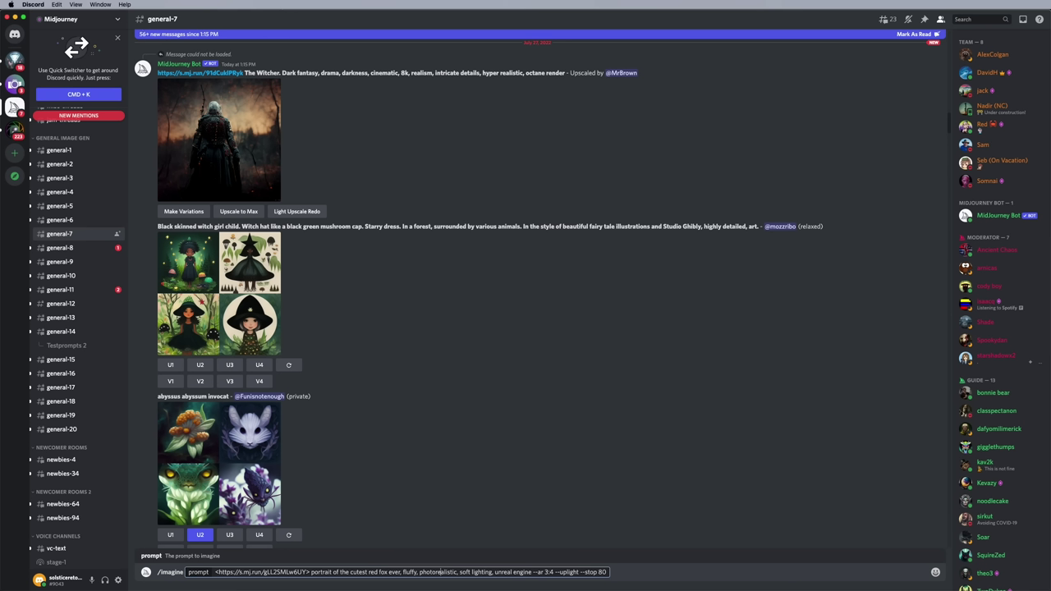
key(super+a)
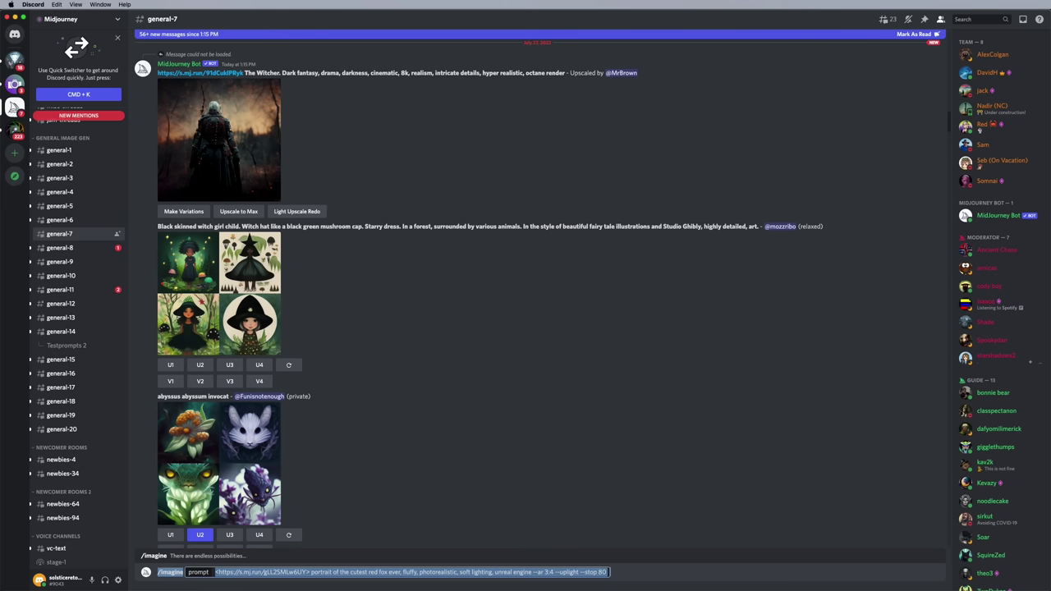
key(BackSpace)
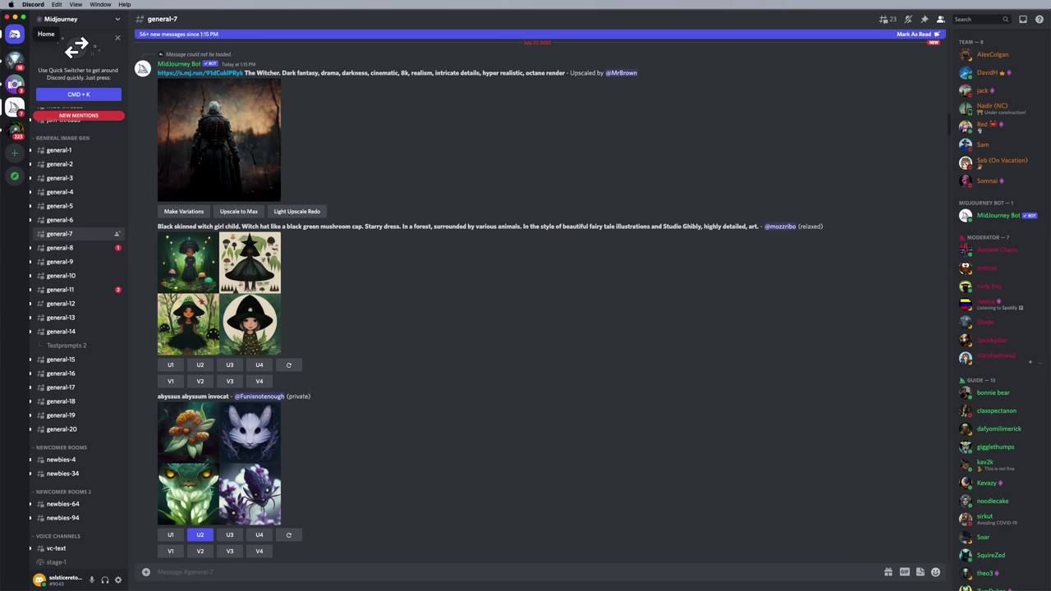
- From Home, open the MidJourney Bot direct message, scroll its history and start an empty /imagine command
click(14, 34)
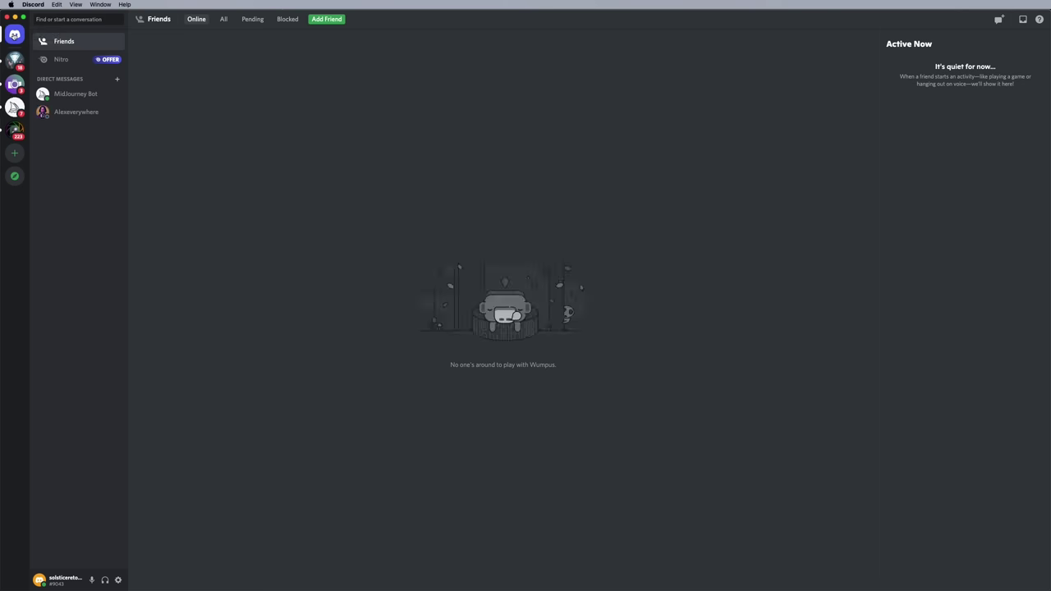
click(71, 95)
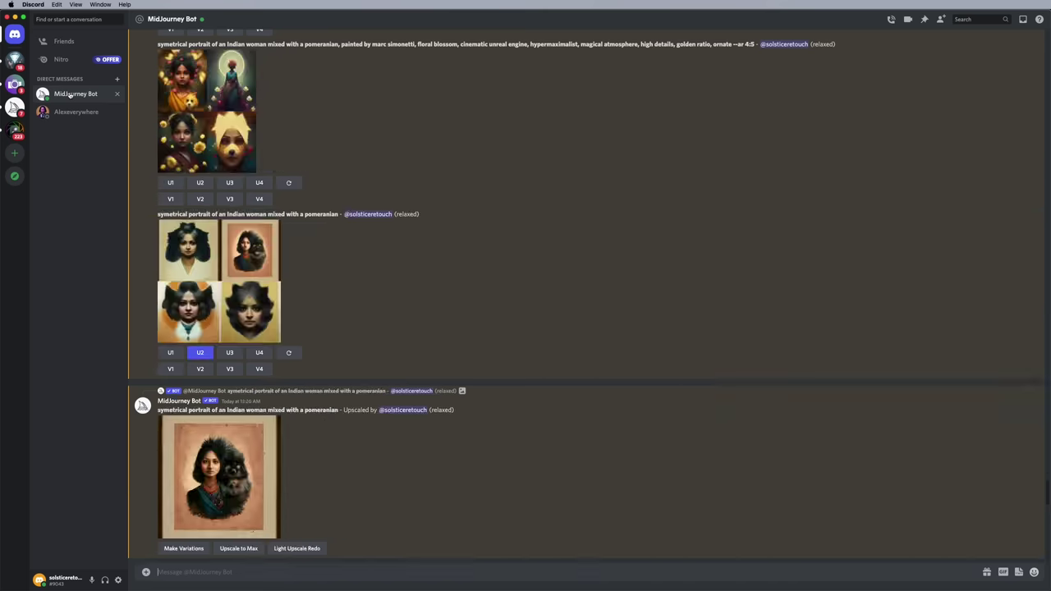
scroll(392, 321, up, 15)
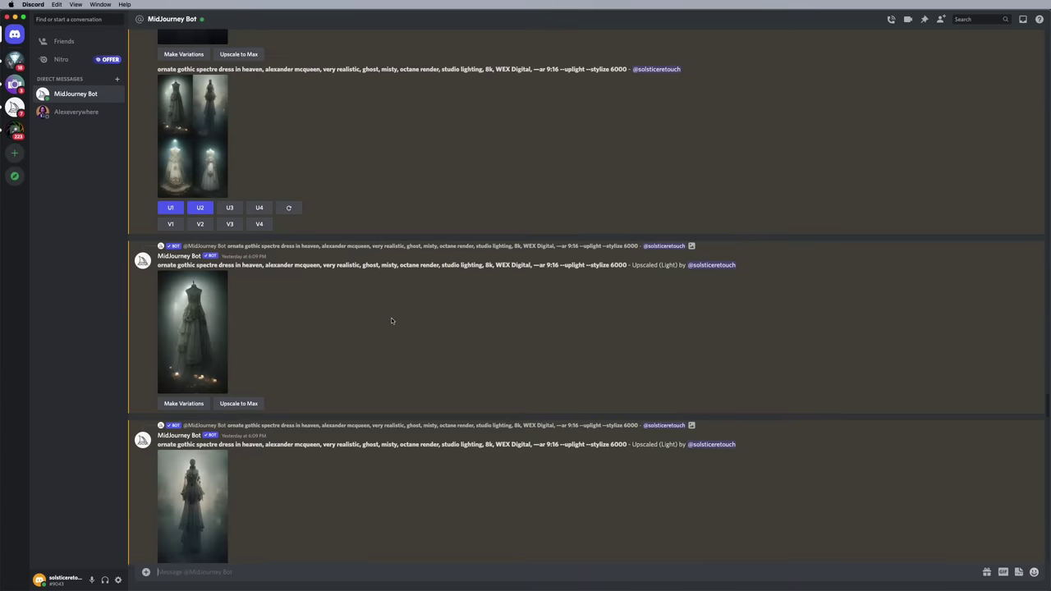
scroll(392, 321, up, 5)
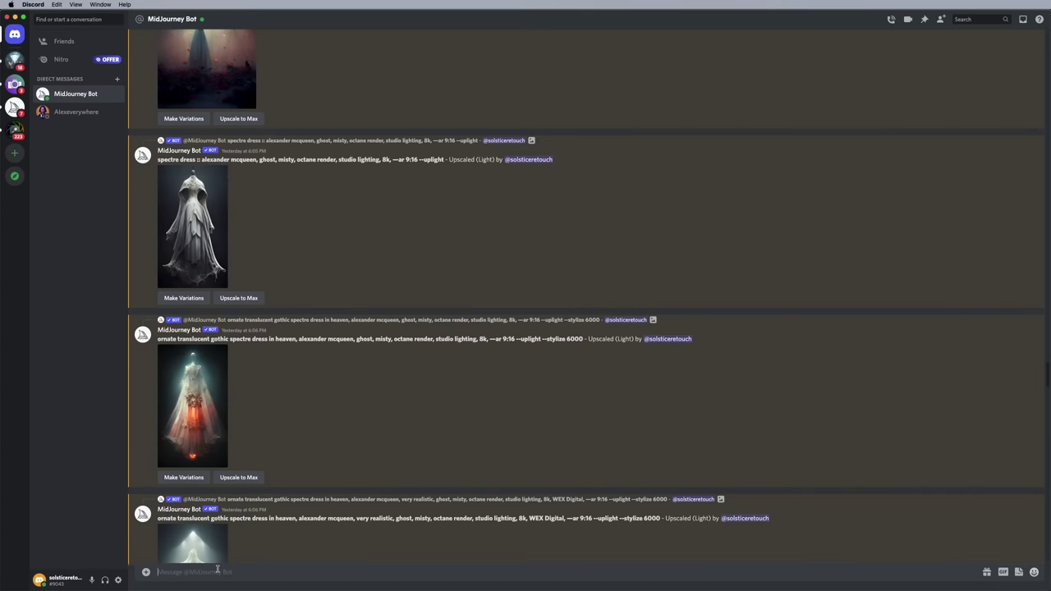
text(/imagine)
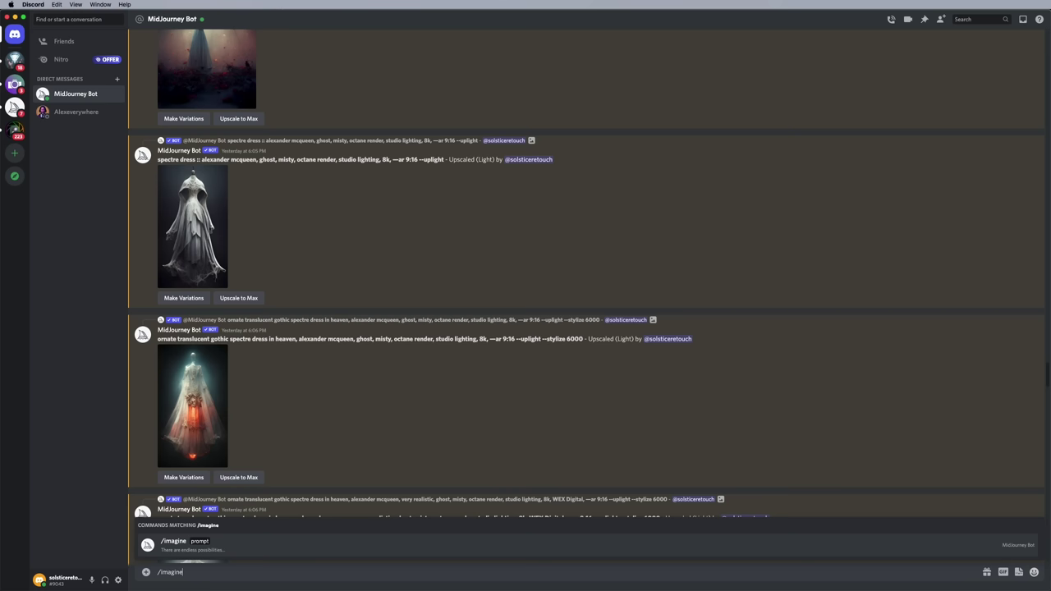
key(Tab)
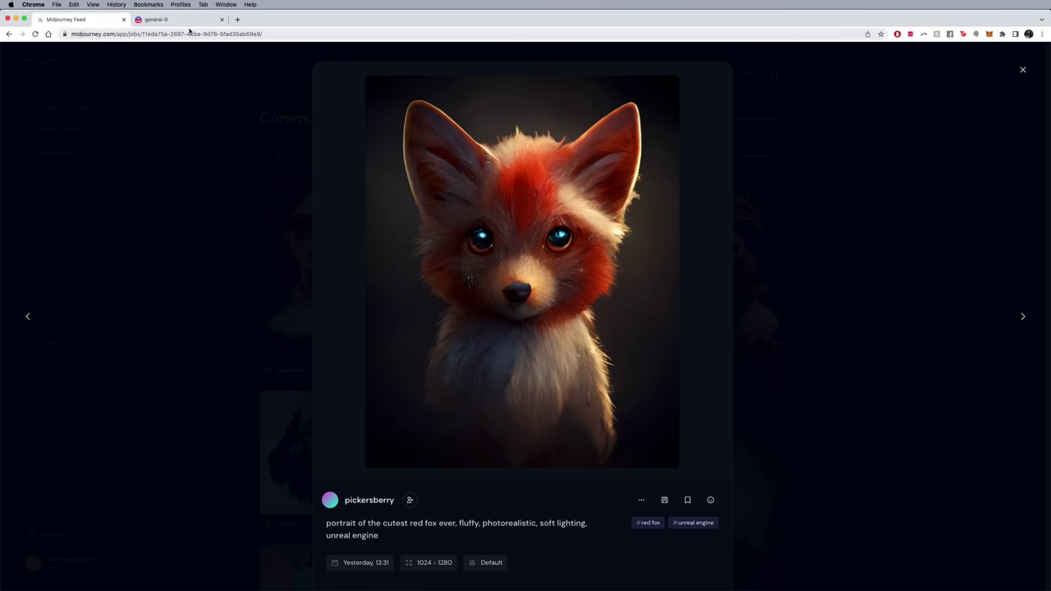
- Close the red fox image viewer and look through the Personal Feed
click(1024, 71)
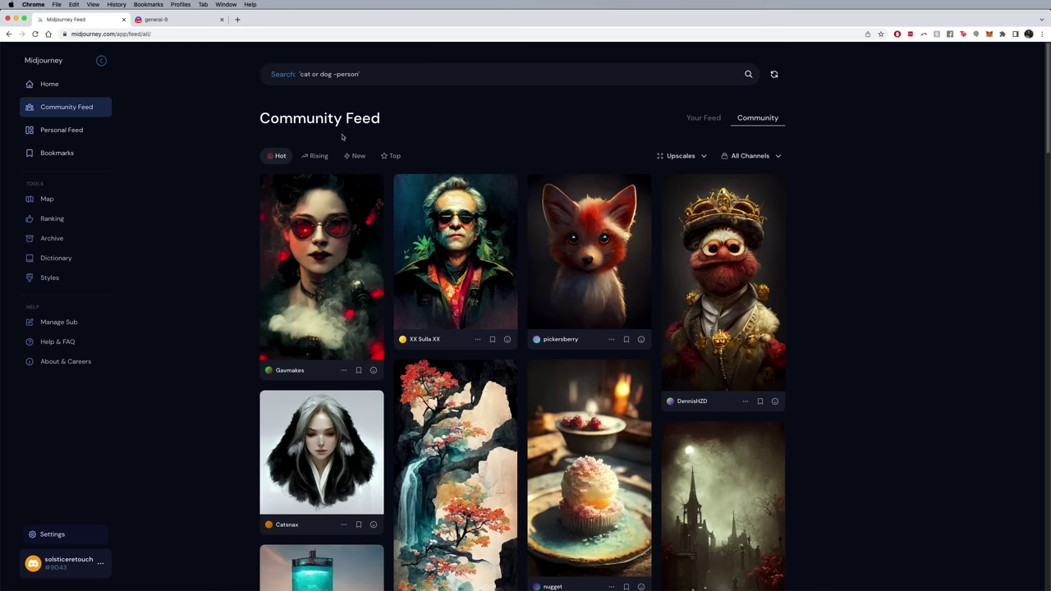
click(68, 131)
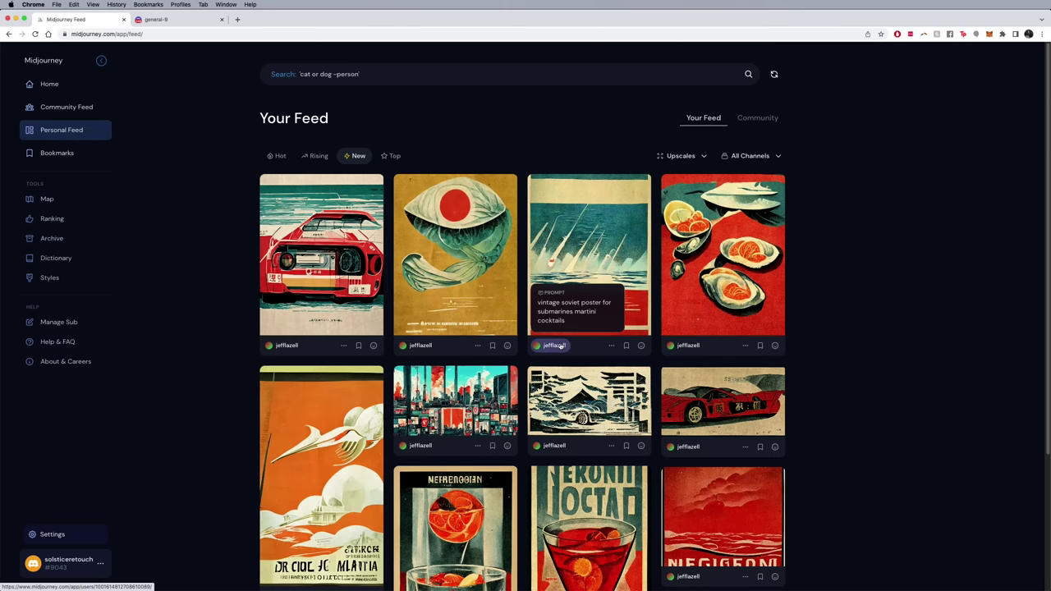
scroll(498, 490, down, 3)
scroll(498, 490, up, 3)
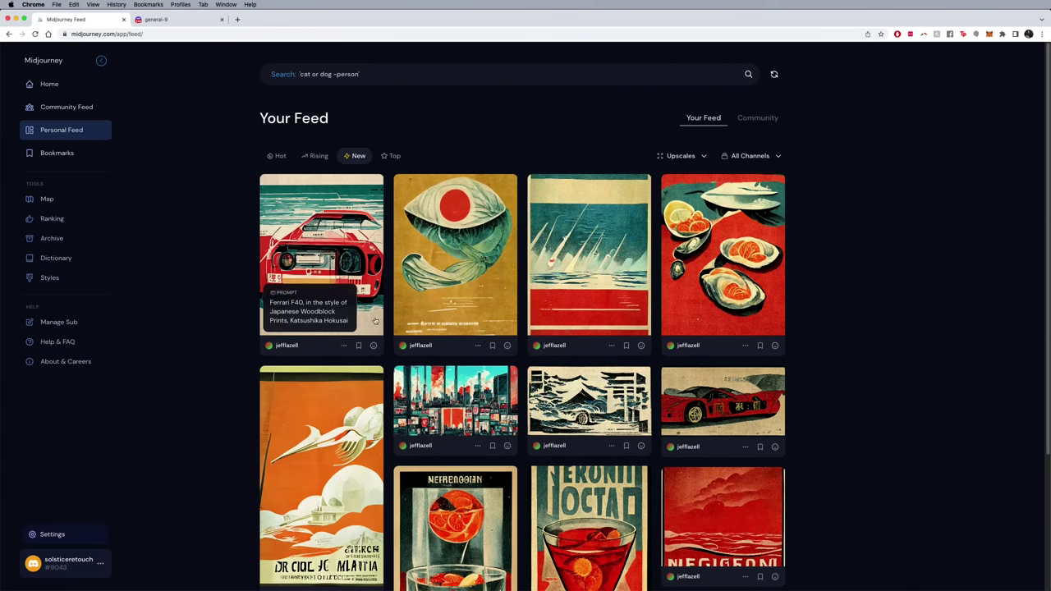
- Scroll through your profile gallery of generated images, briefly opening a spectre dress card's options menu
click(47, 83)
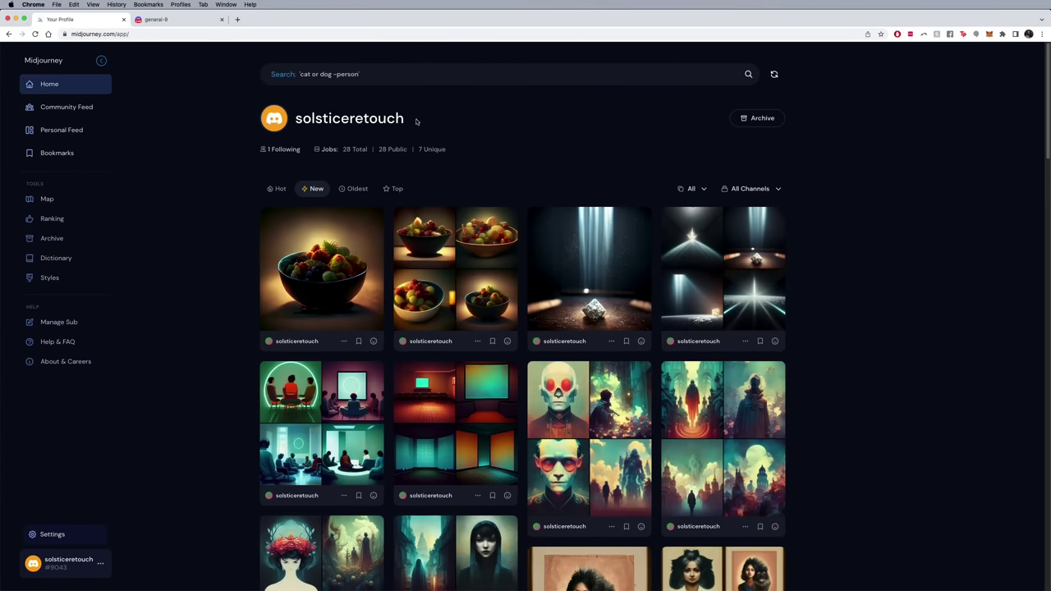
drag(409, 117, 298, 115)
click(300, 115)
scroll(846, 370, down, 8)
scroll(816, 383, down, 6)
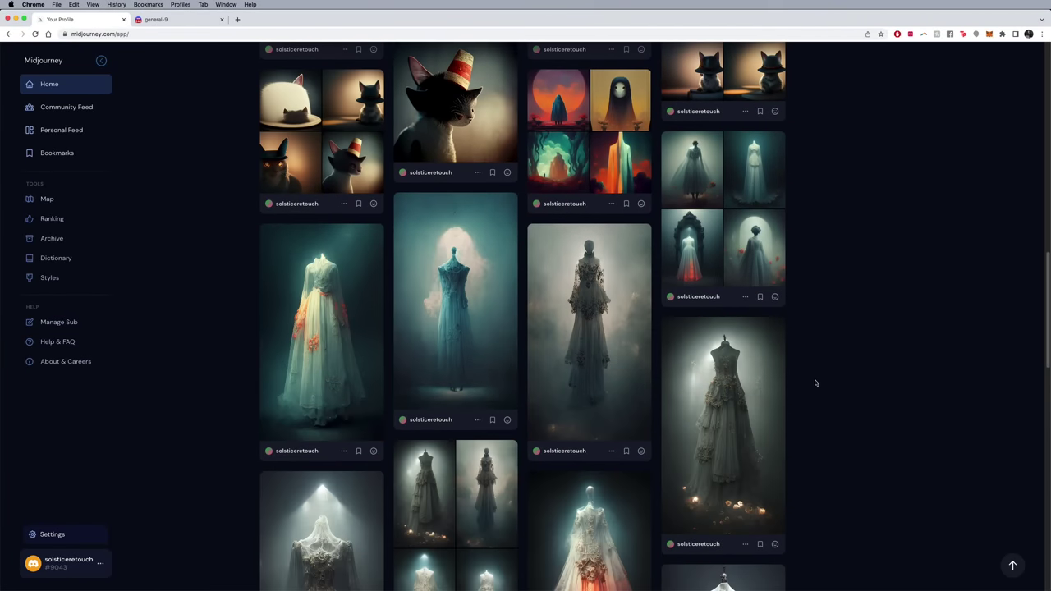
click(746, 297)
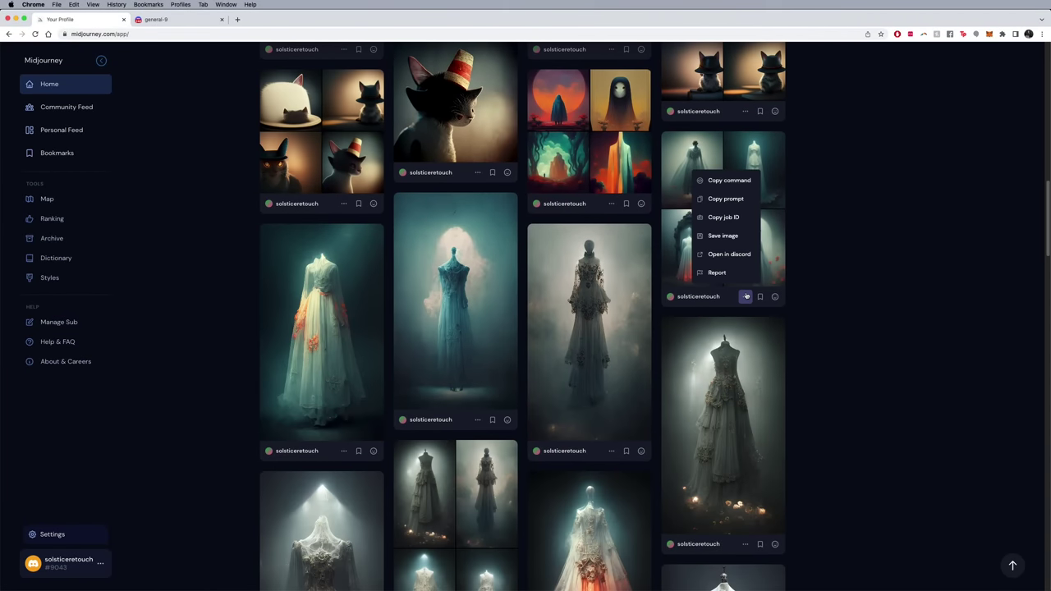
click(793, 258)
scroll(793, 424, down, 4)
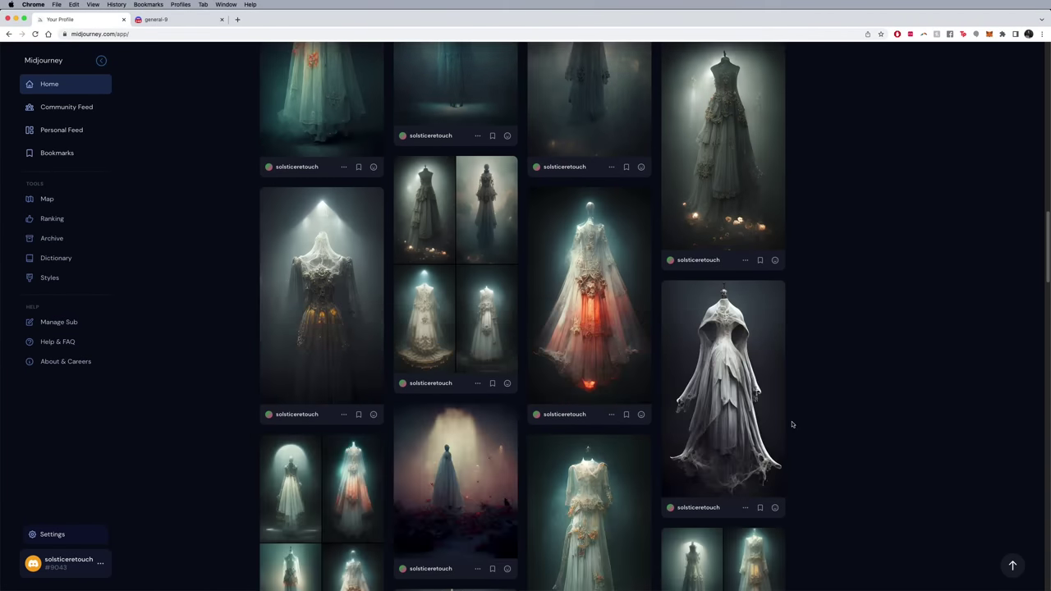
scroll(792, 425, down, 4)
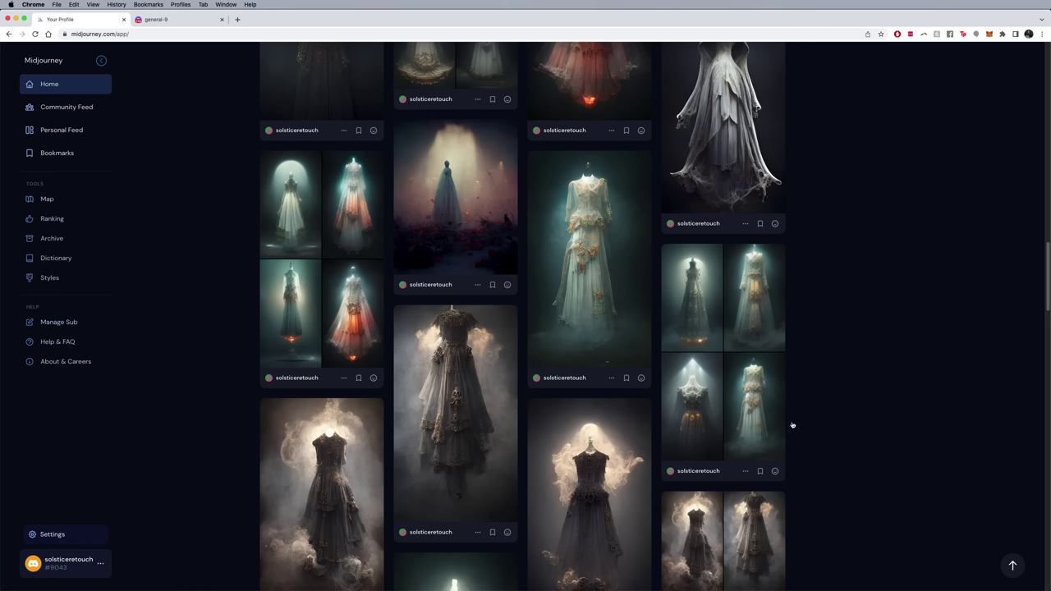
- Back in Discord, cancel the pending /imagine in the MidJourney Bot DM and return to that conversation
key(super+Tab)
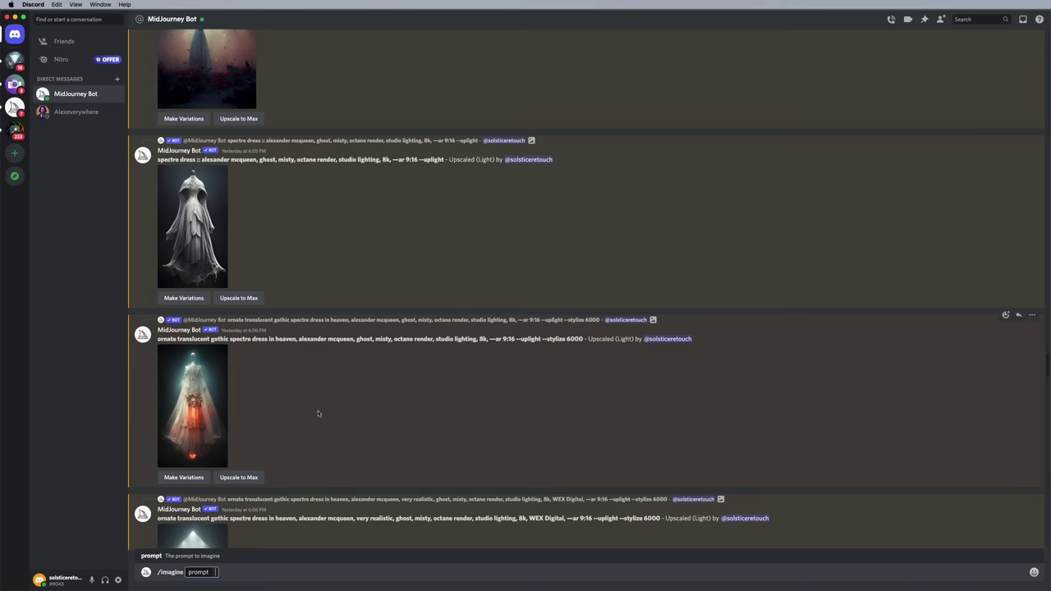
click(69, 92)
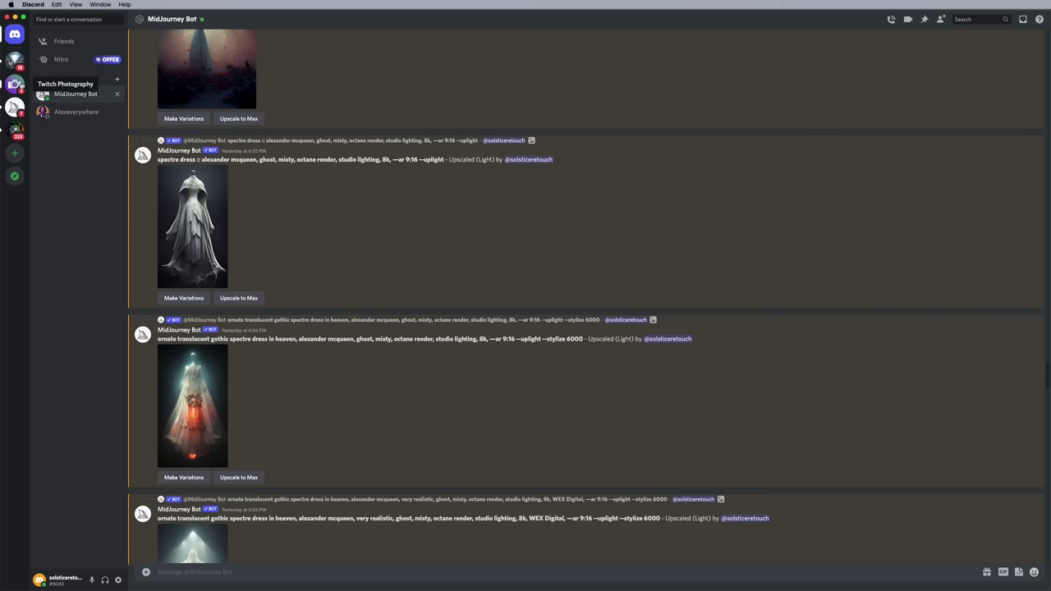
click(15, 108)
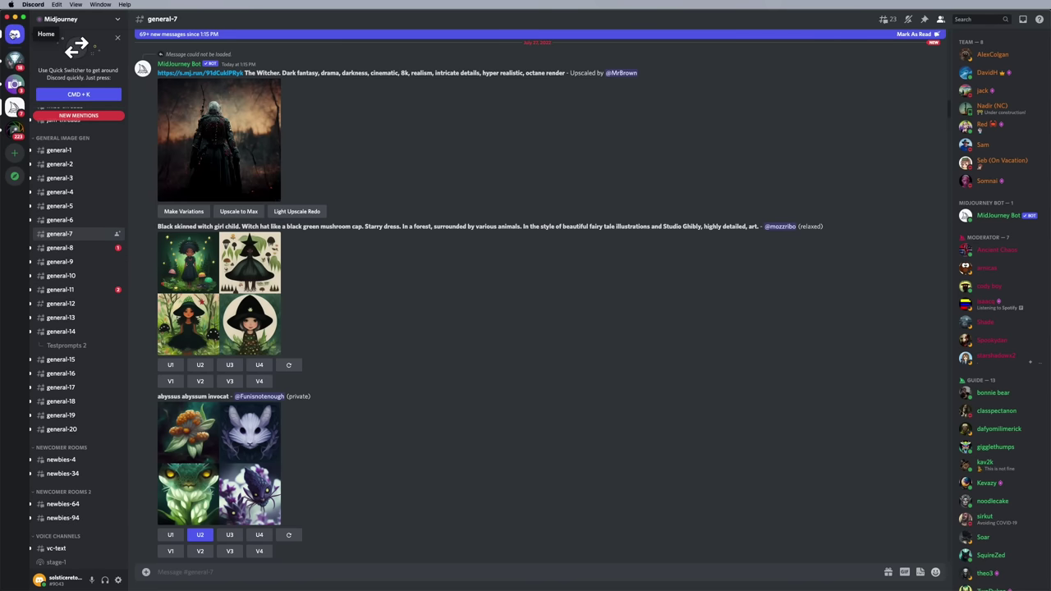
click(14, 35)
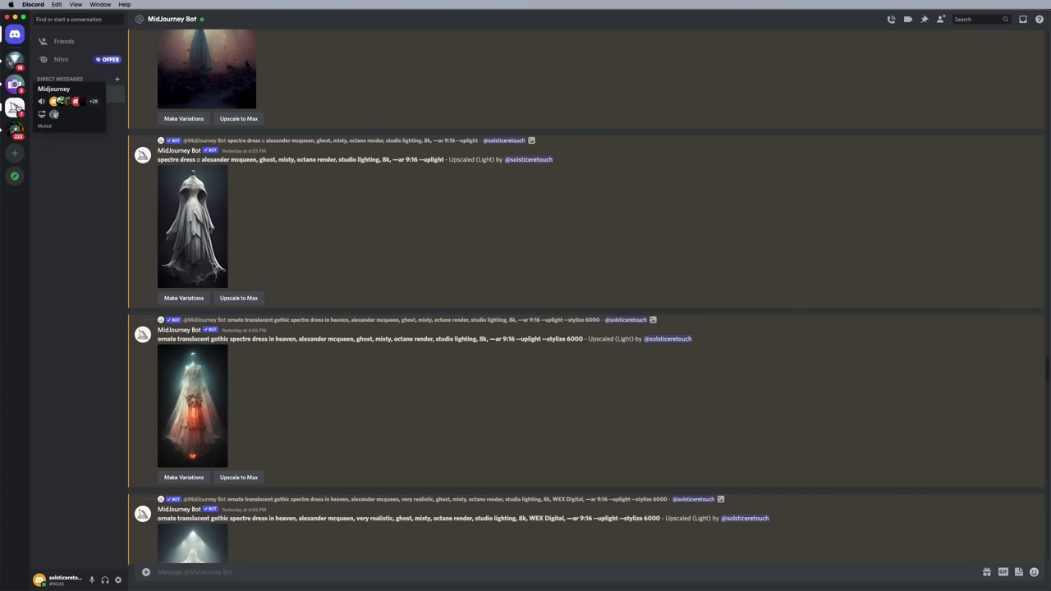
- Go to the Midjourney server and open its general-18 channel
click(15, 108)
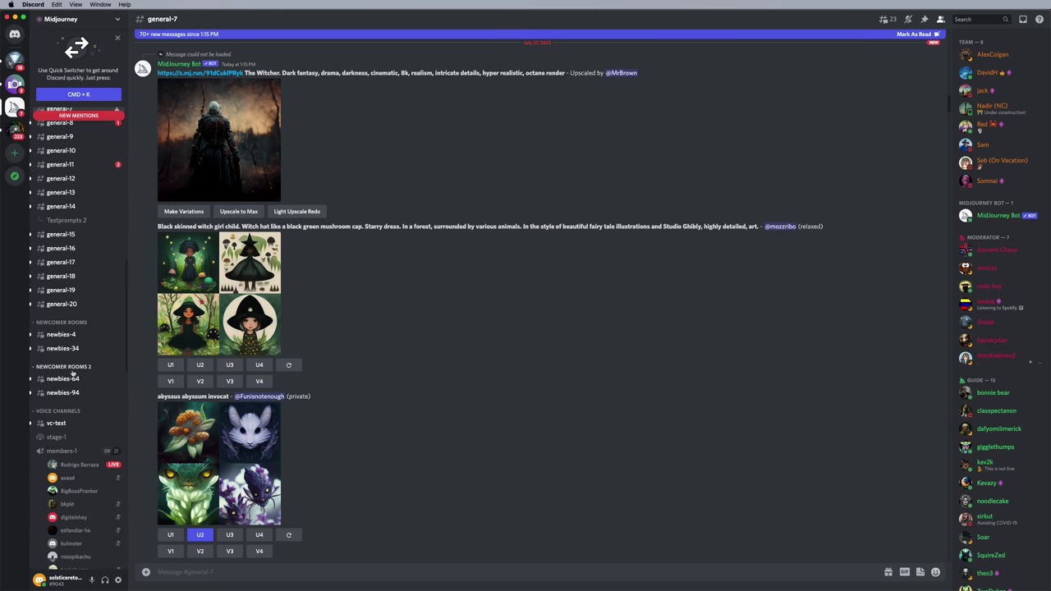
click(61, 276)
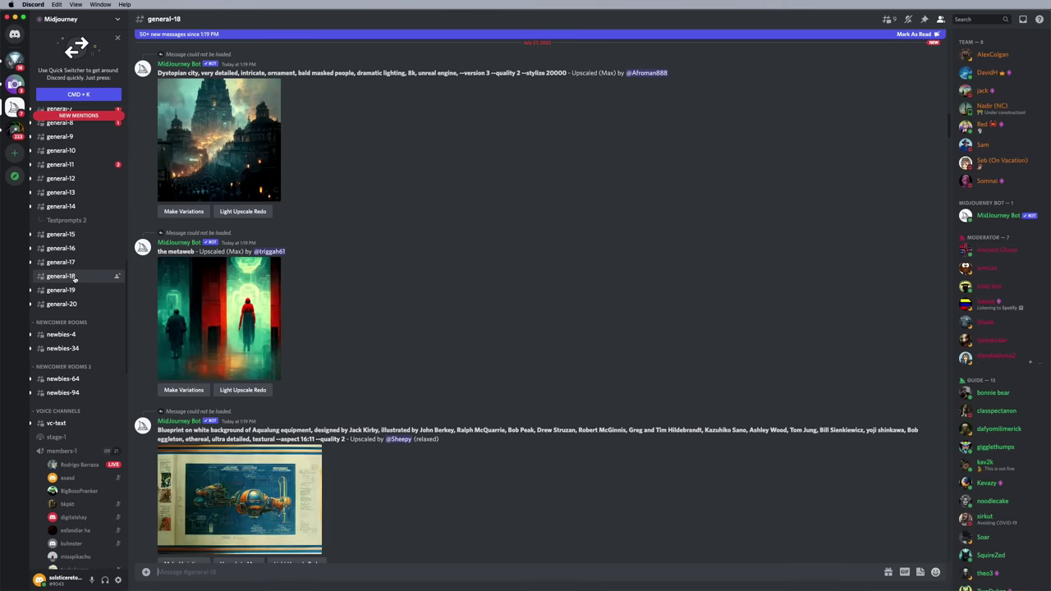